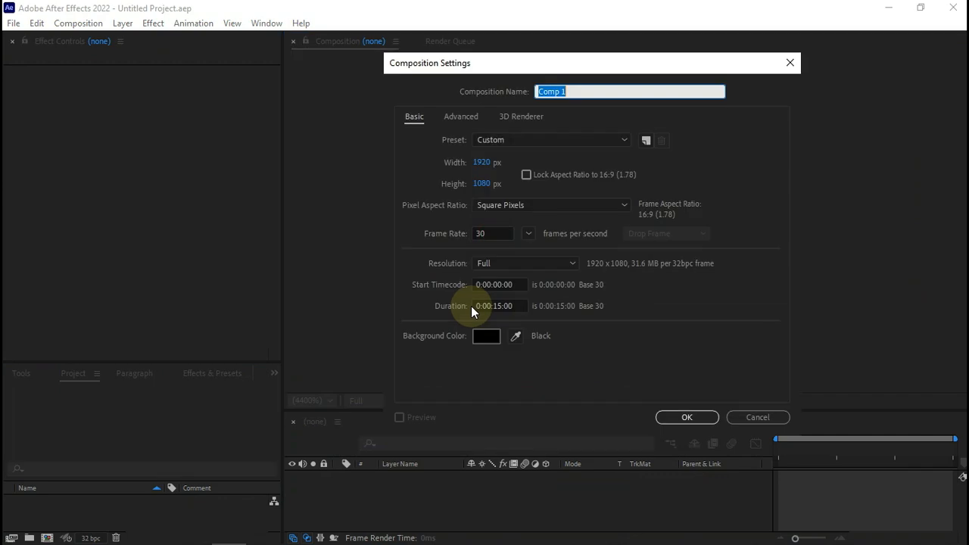
- Create the new composition under the name "bg j" at 1920 x 1080, 30 fps and 15 seconds
text(bg j)
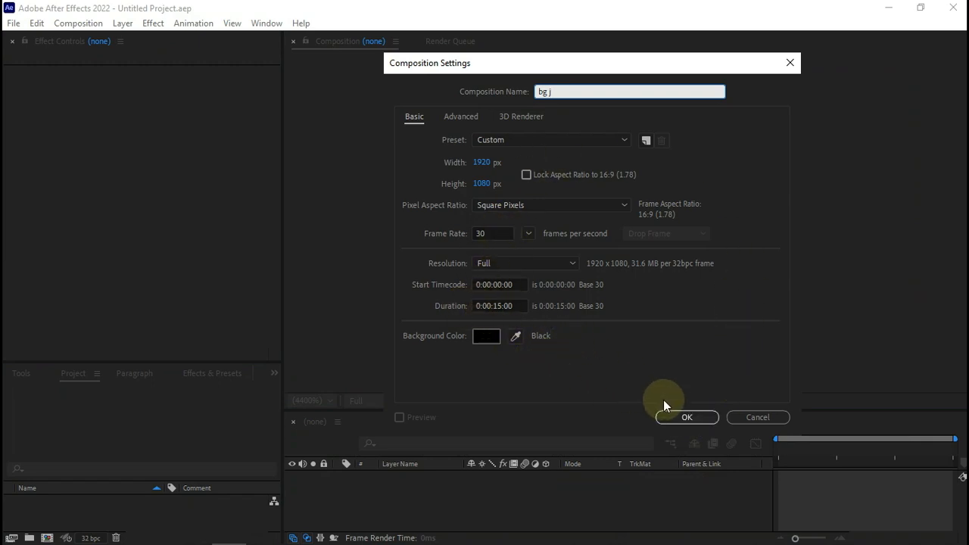
click(679, 417)
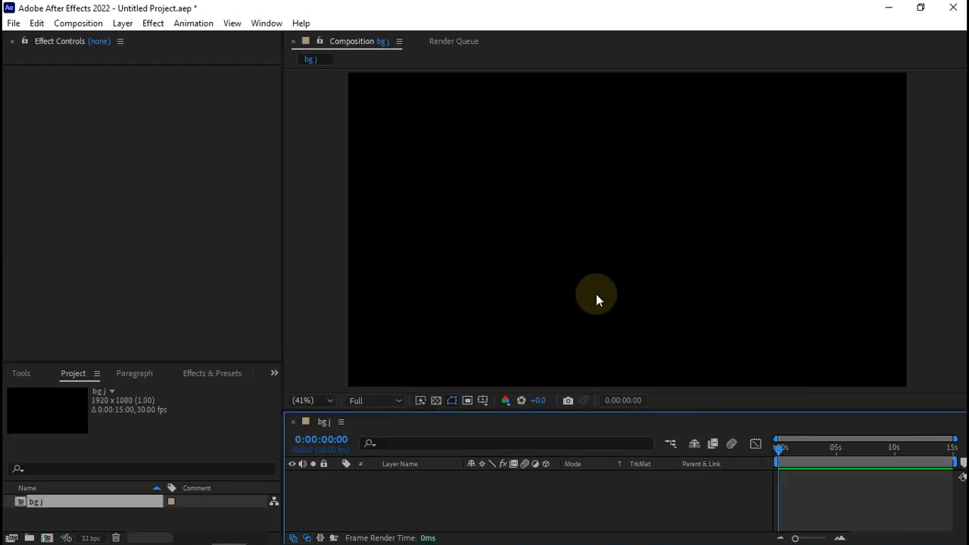
- Add a black (000000) solid layer named "bg" to the composition
right_click(490, 494)
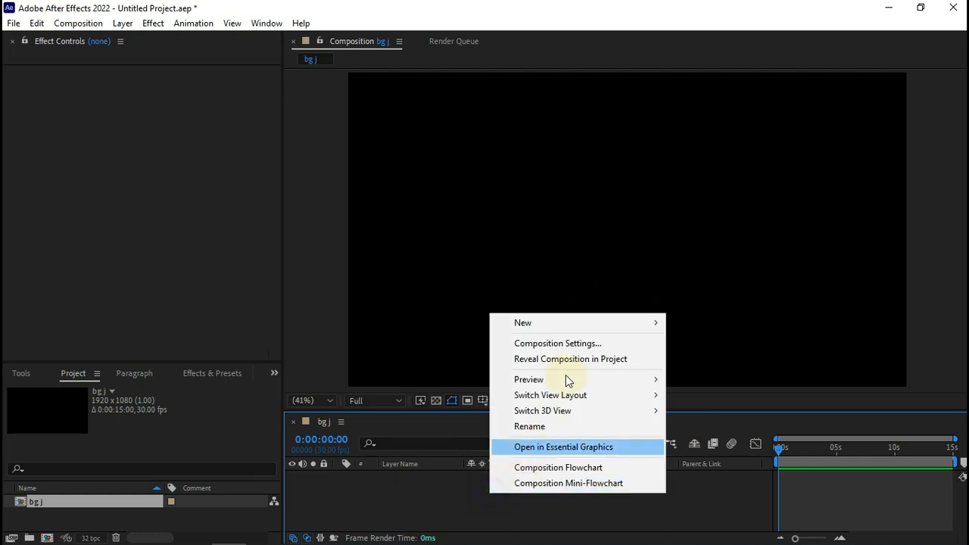
mouse_move(598, 323)
click(723, 356)
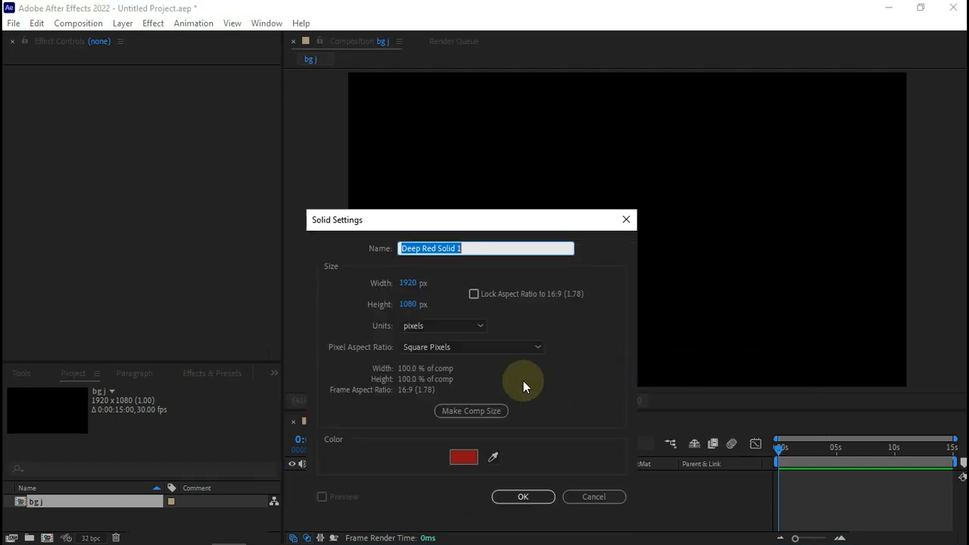
text(bg)
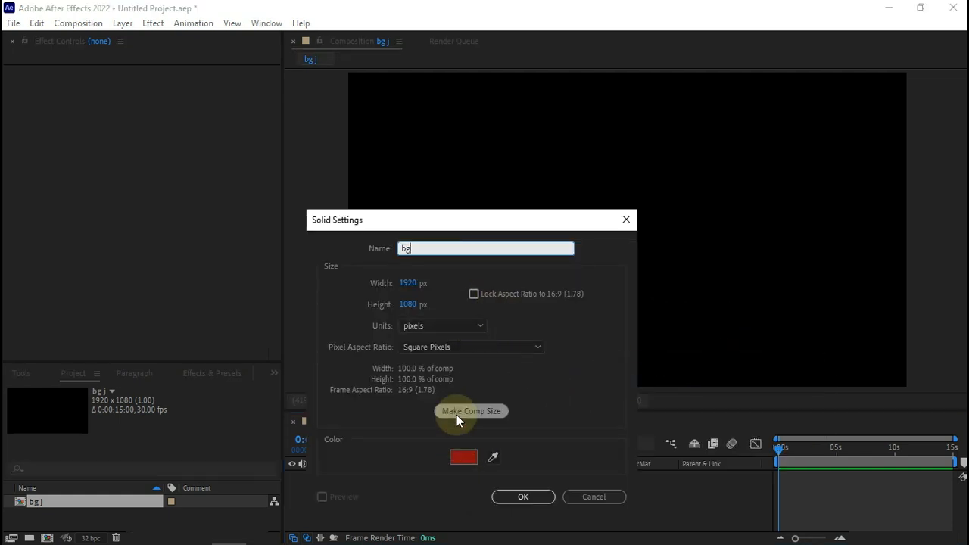
click(467, 458)
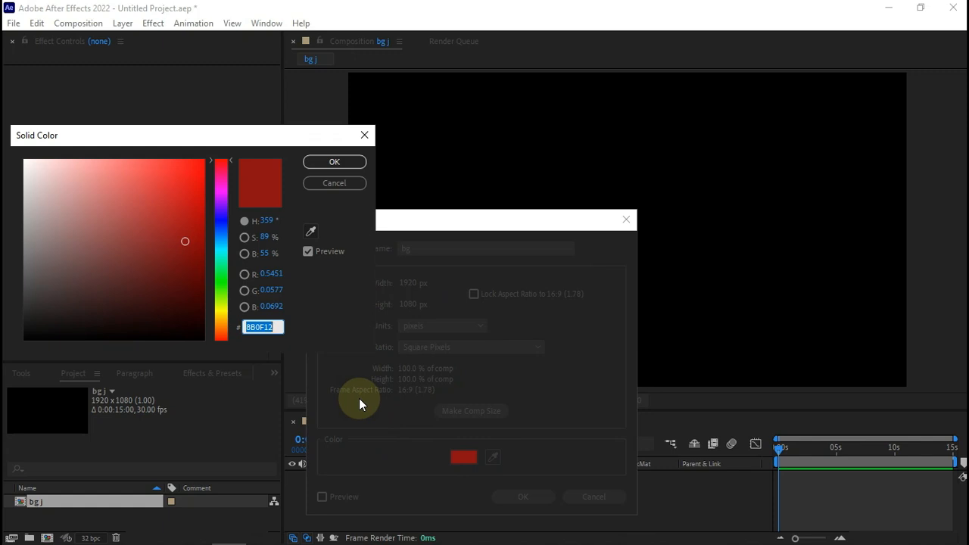
drag(181, 240, 219, 362)
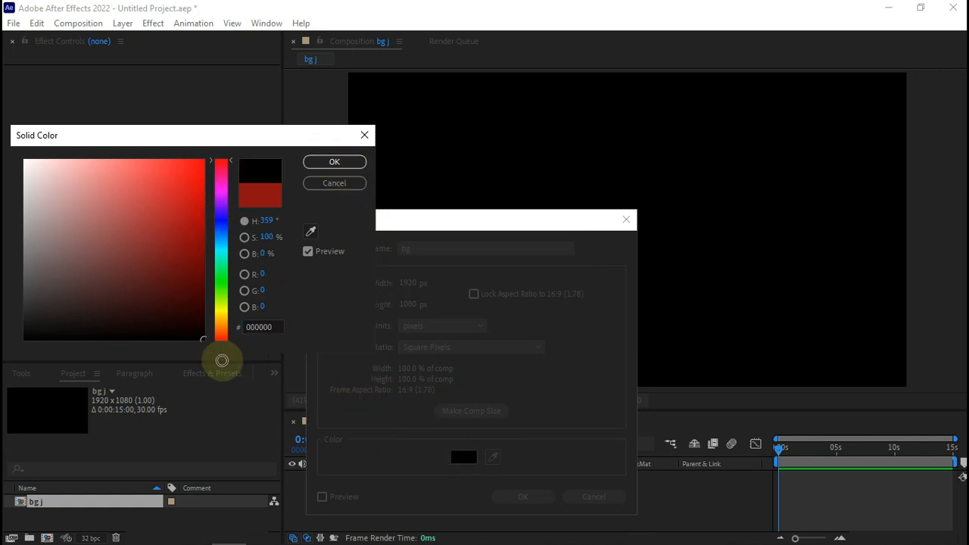
click(321, 161)
click(518, 496)
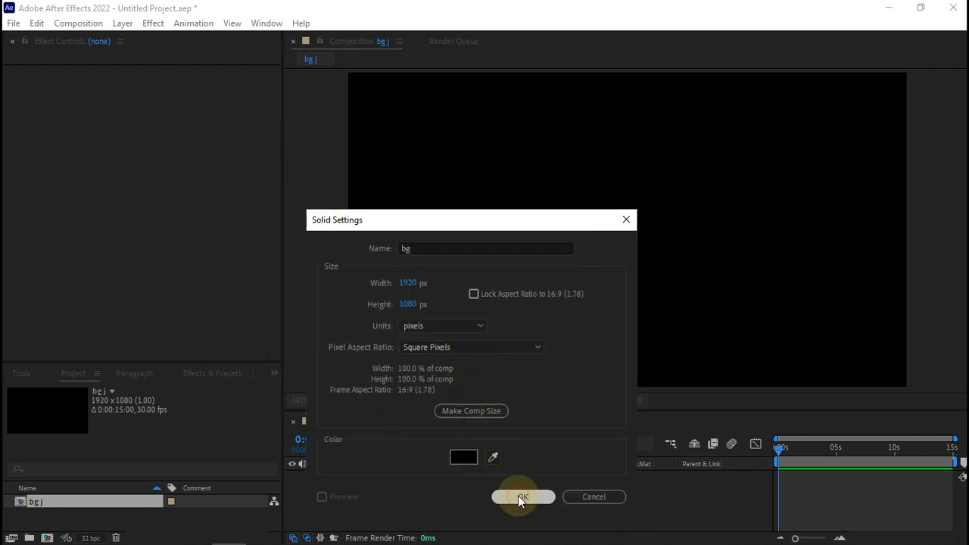
- Add a second full-size solid layer above bg in deep red, colour 8B0F12
right_click(424, 496)
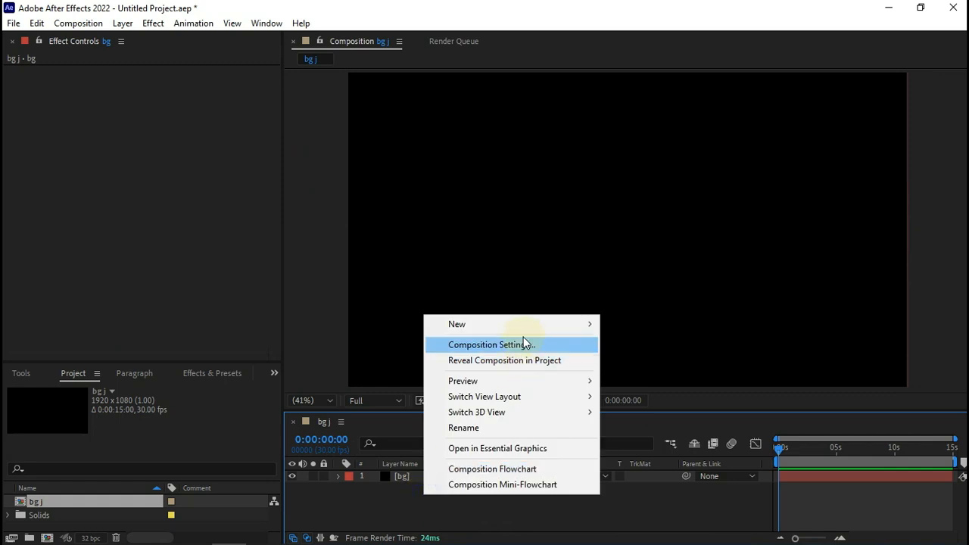
mouse_move(526, 323)
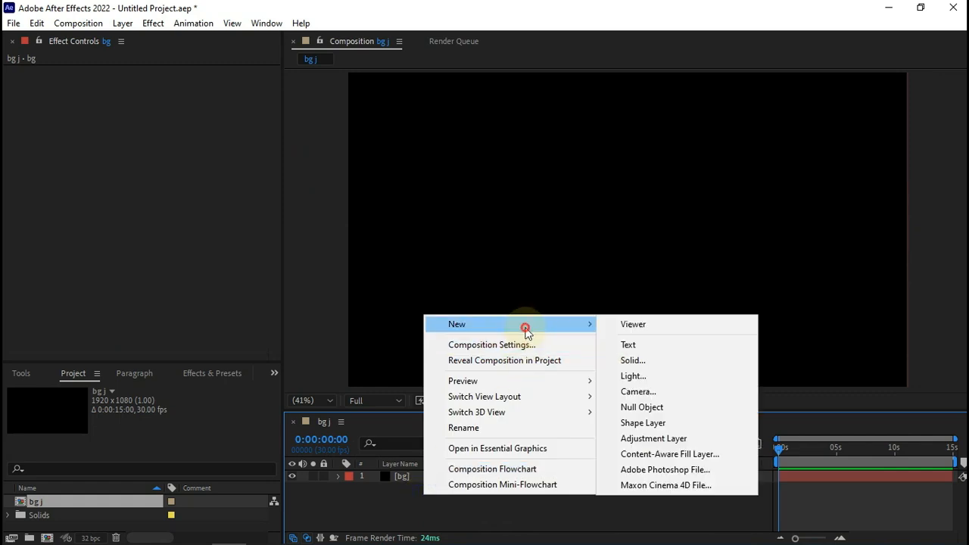
click(649, 361)
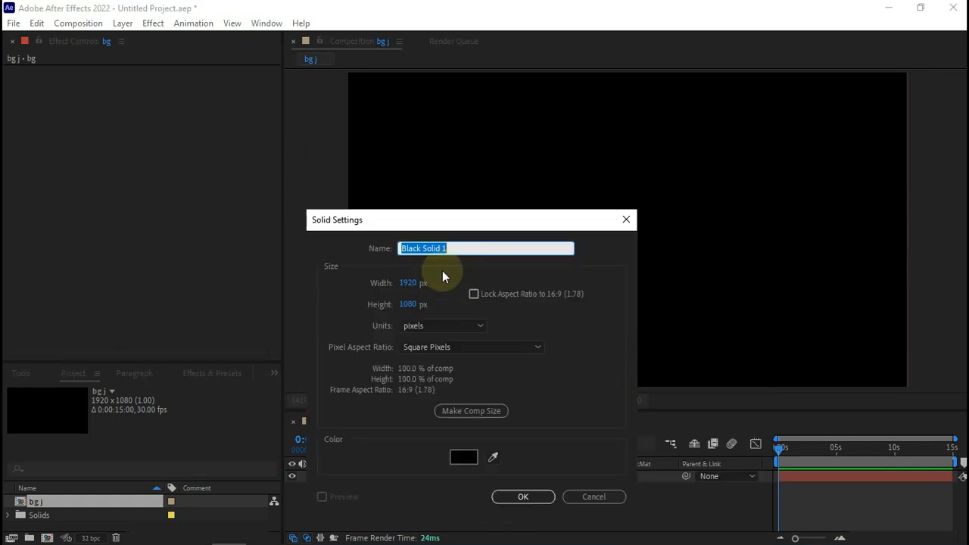
click(464, 457)
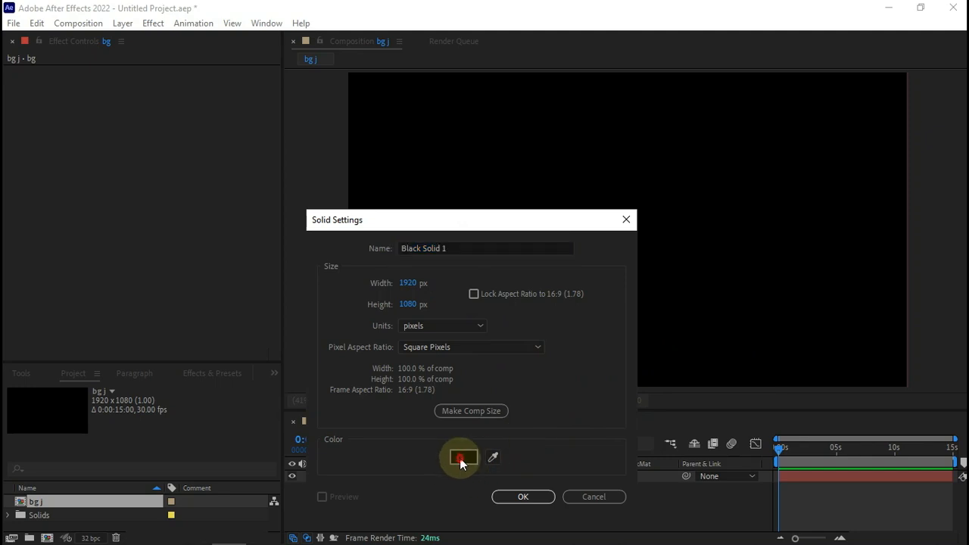
drag(191, 264, 201, 241)
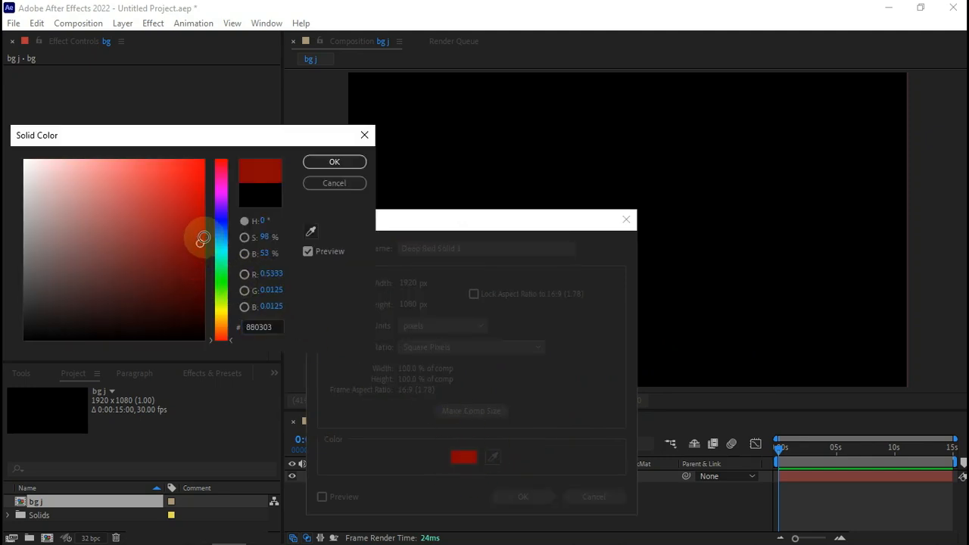
click(258, 327)
text(8B0F12)
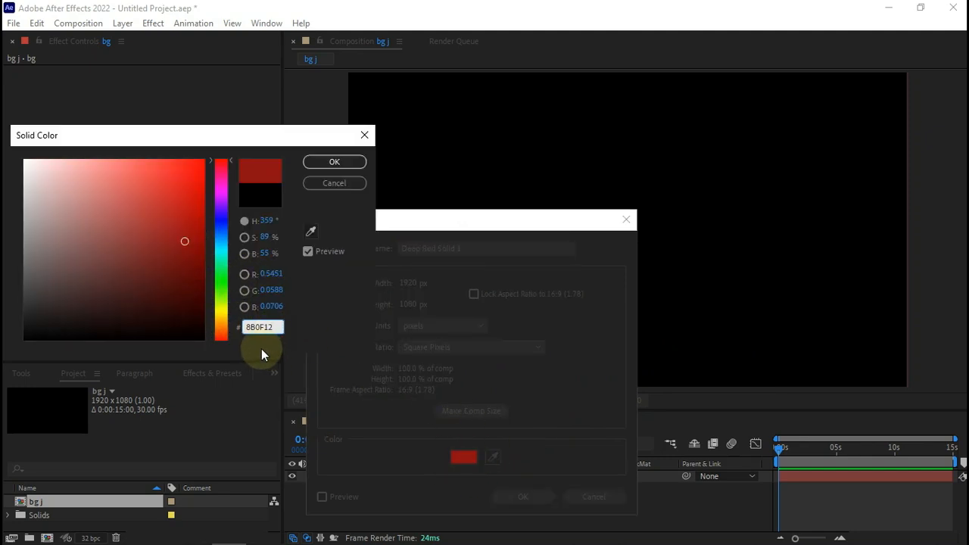
click(334, 162)
click(522, 497)
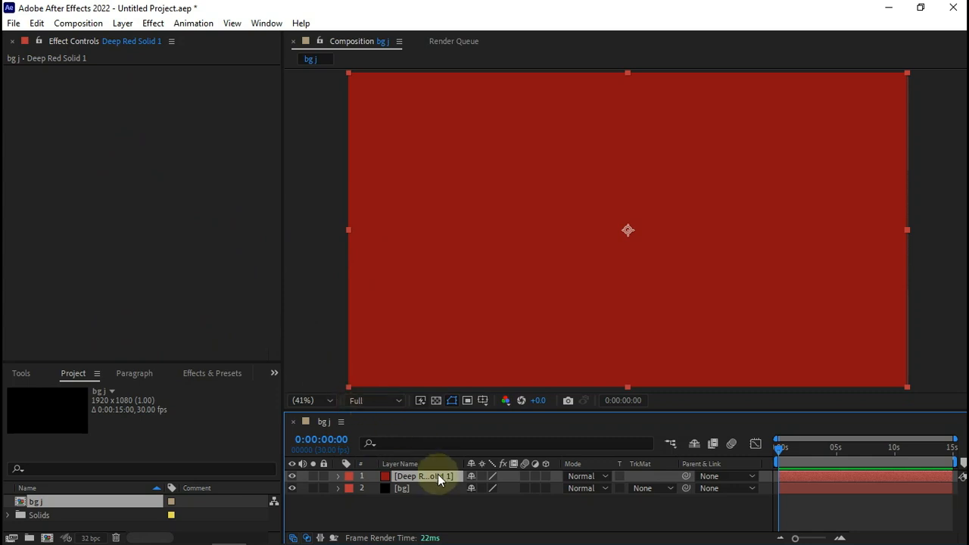
- Apply the CC Bubbles effect to the deep red solid layer
key(ctrl+space)
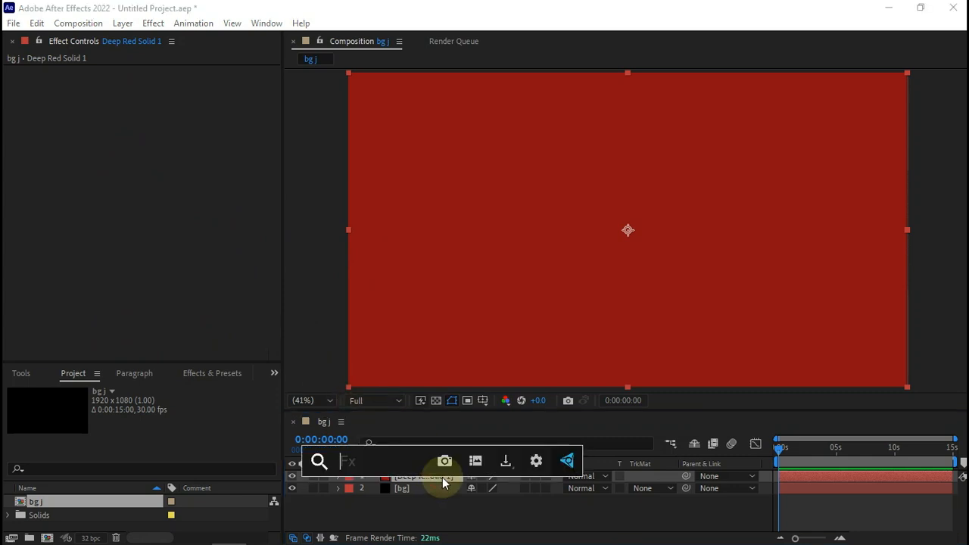
text(bub)
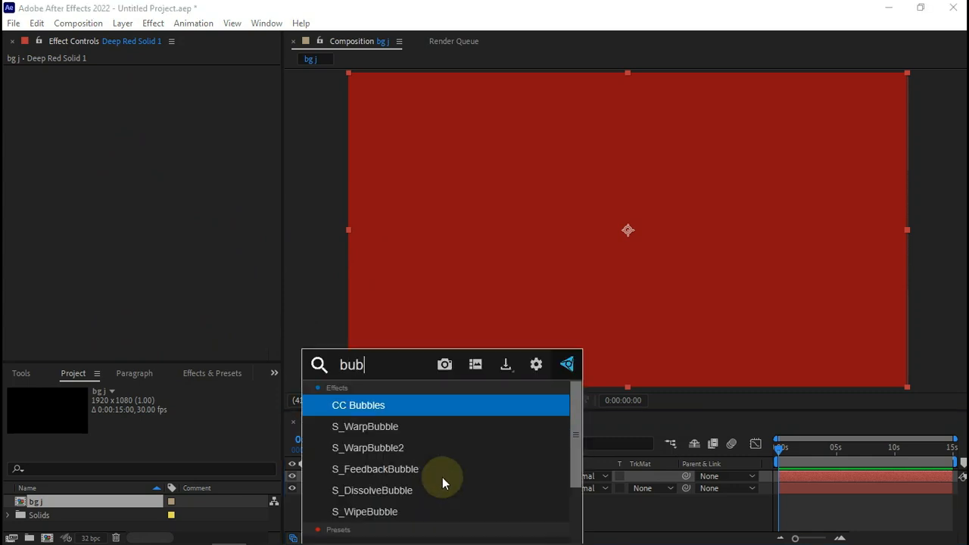
click(418, 409)
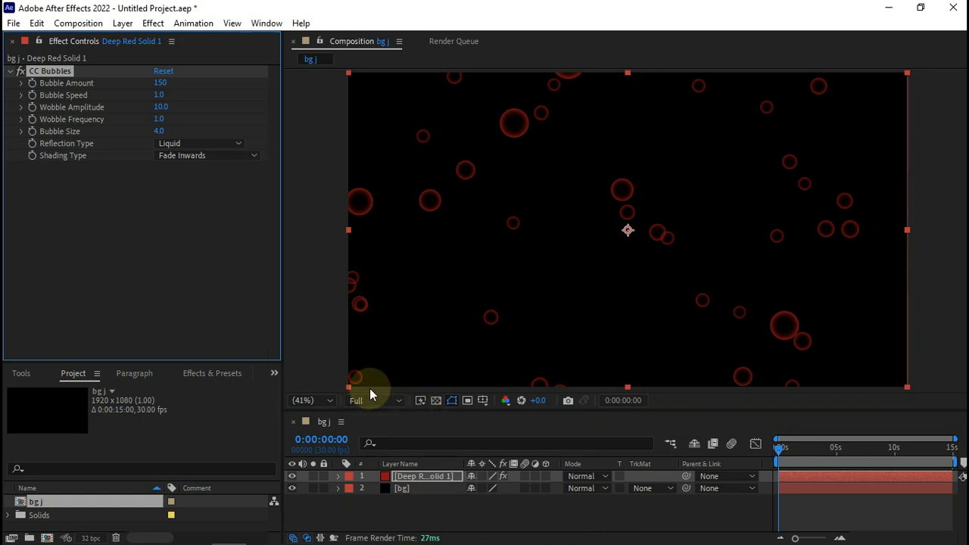
- Set the CC Bubbles Bubble Amount to 500 and Bubble Size to 2.7, keeping Fade Inwards shading
click(159, 83)
text(500)
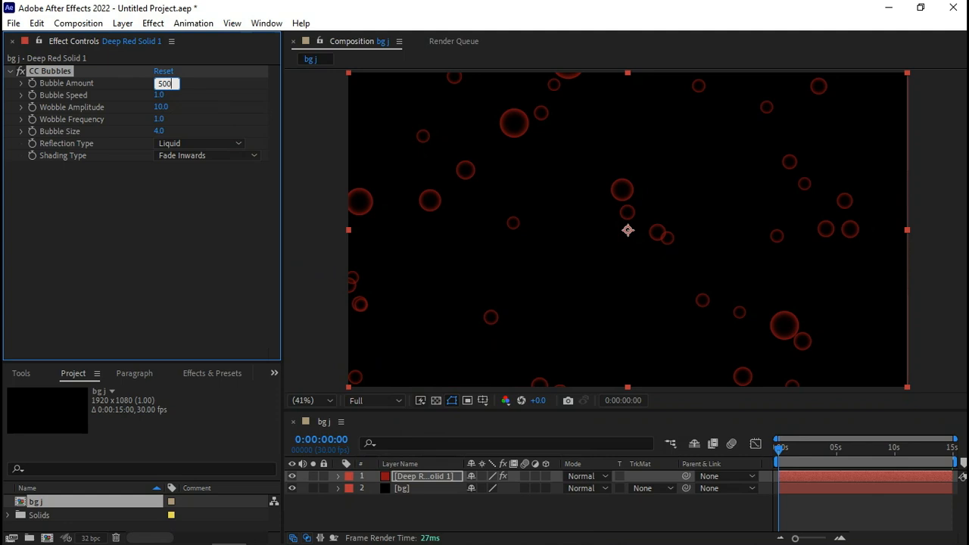
key(Tab)
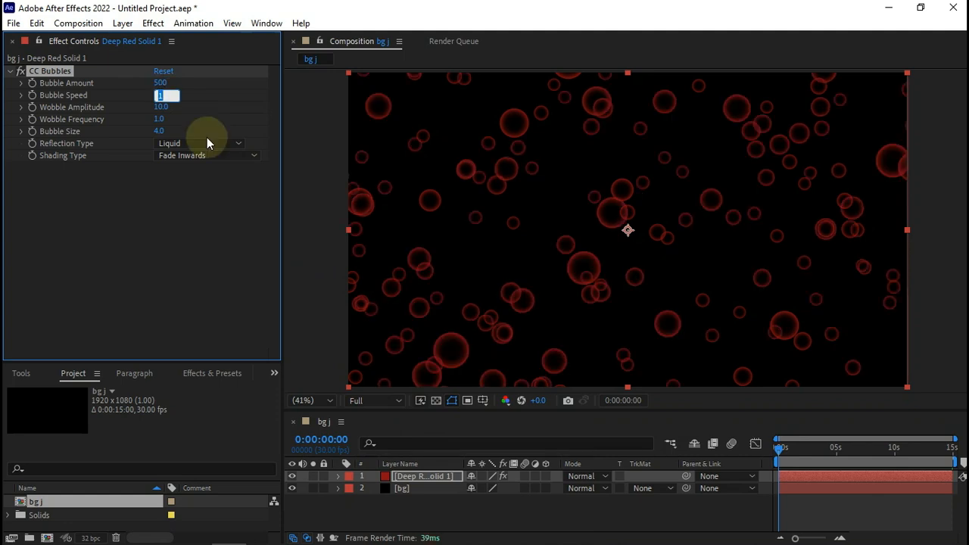
key(Tab)
key(Tab)
key(Tab)
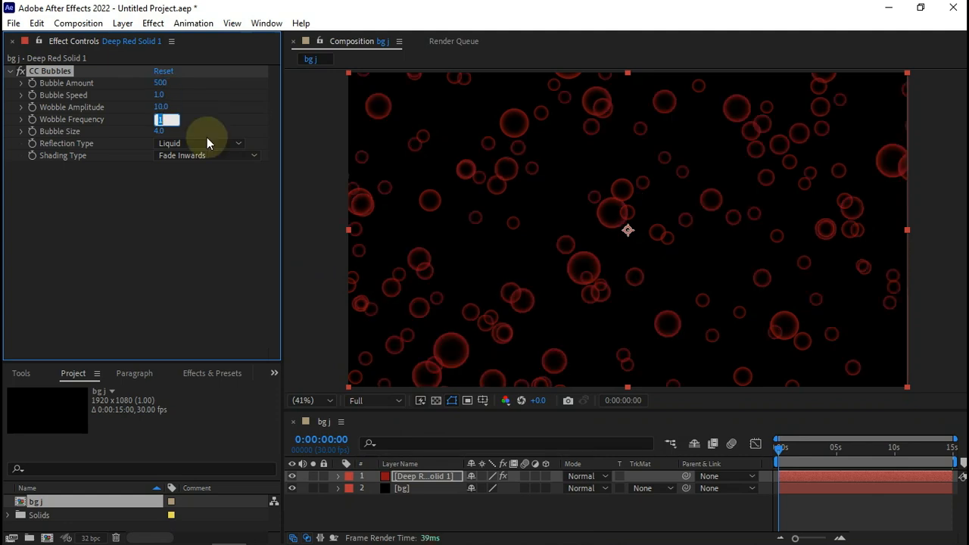
text(2.7)
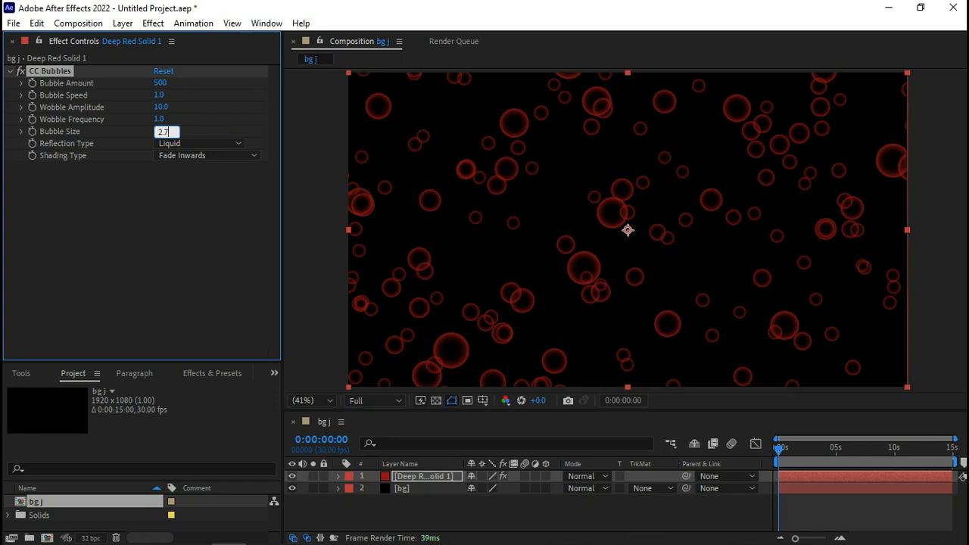
key(Return)
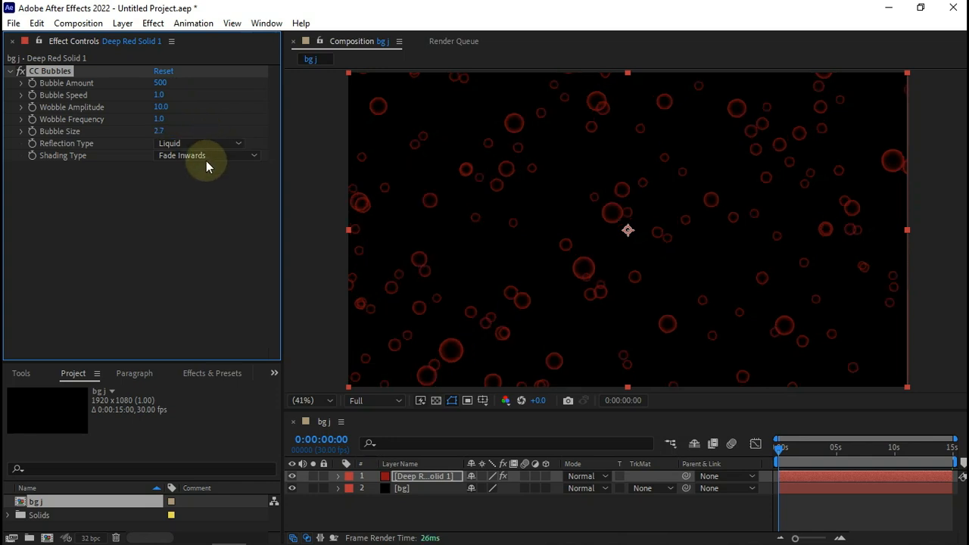
click(206, 156)
click(108, 220)
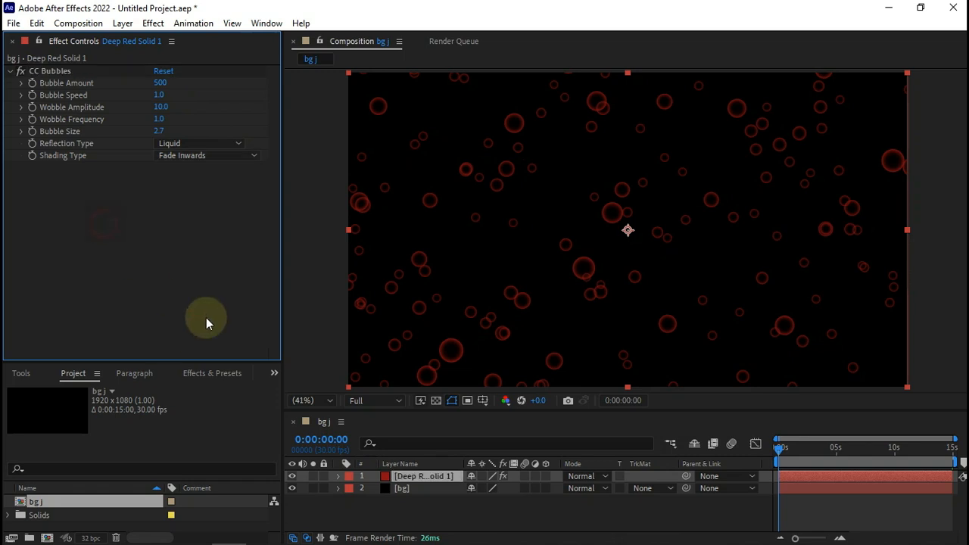
- Find the Turbulent Displace effect and apply it to the deep red solid layer
click(410, 477)
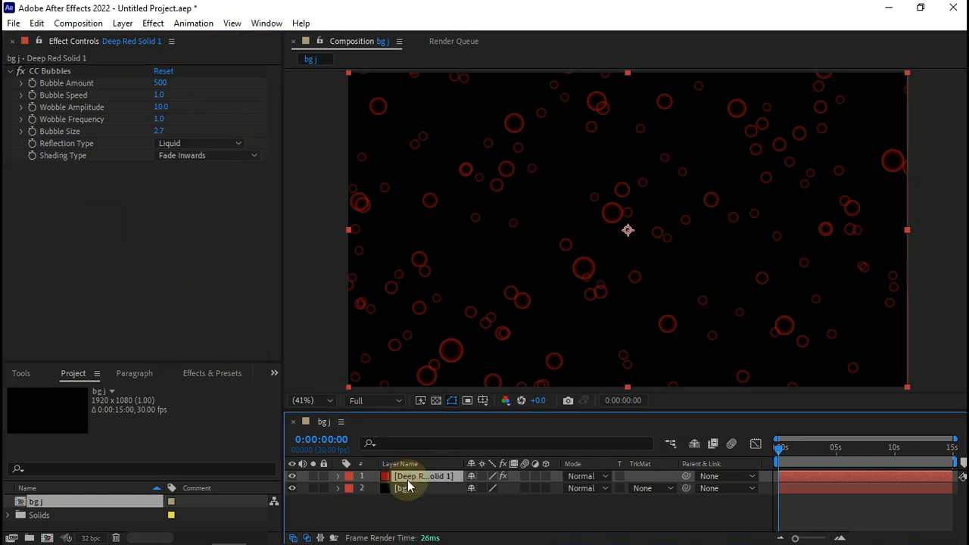
key(ctrl+space)
text(tu)
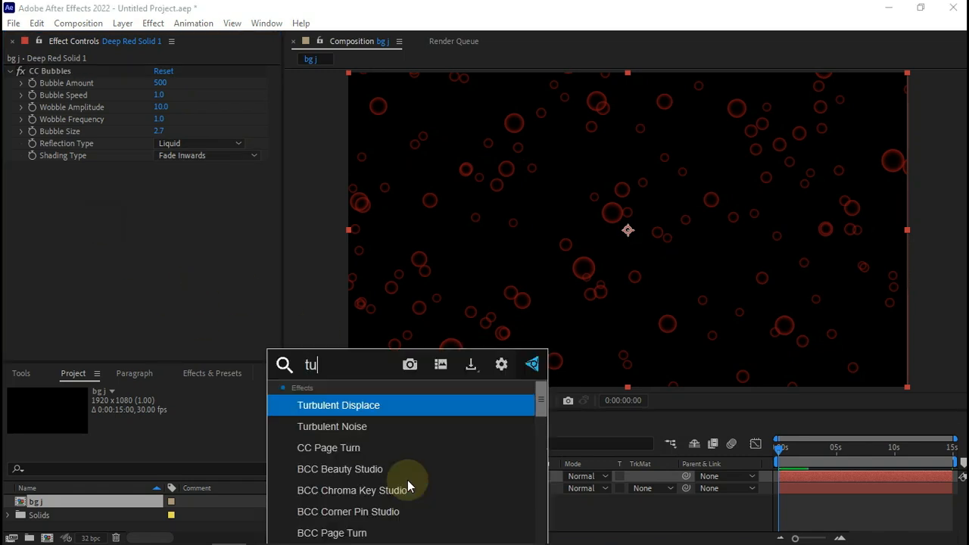
text(rb)
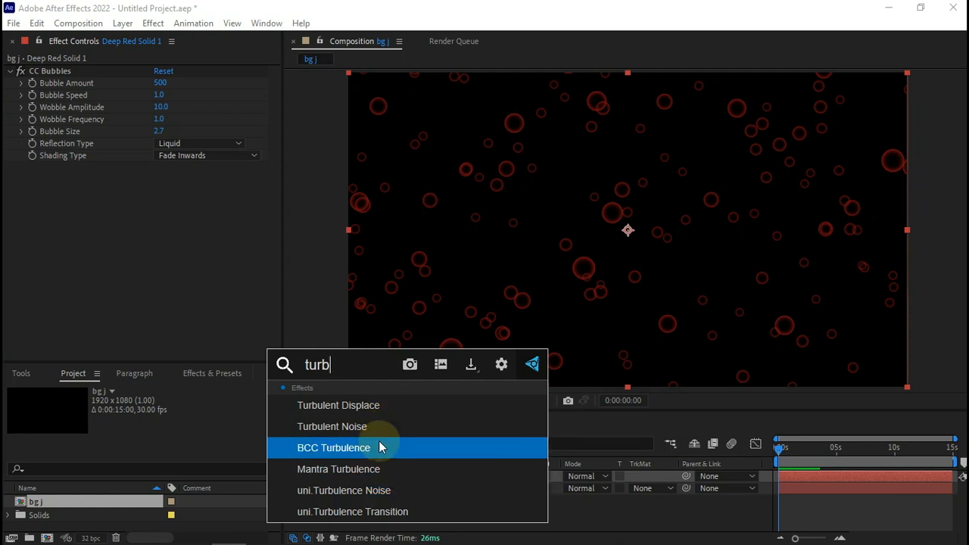
click(398, 409)
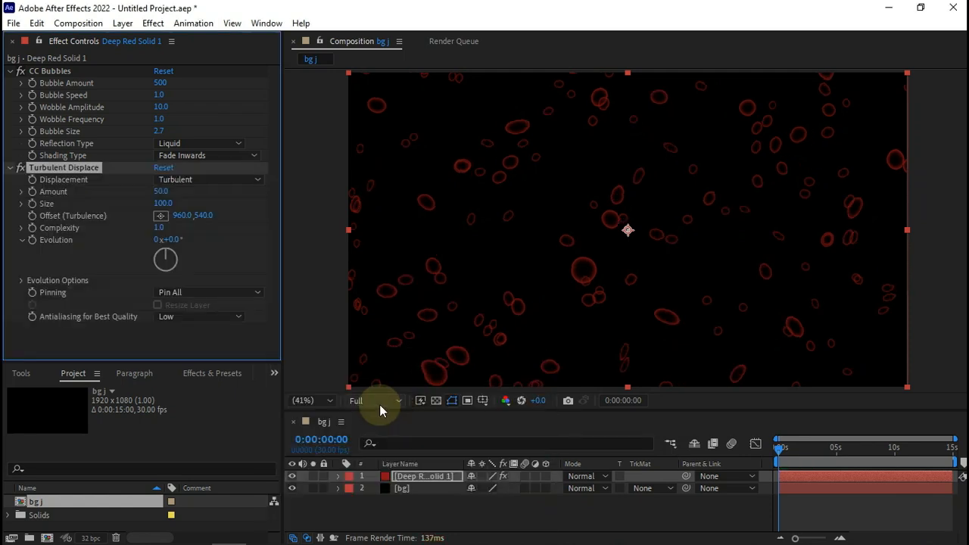
- Set the Turbulent Displace displacement type to Bulge and its Amount to 102
click(212, 179)
click(215, 215)
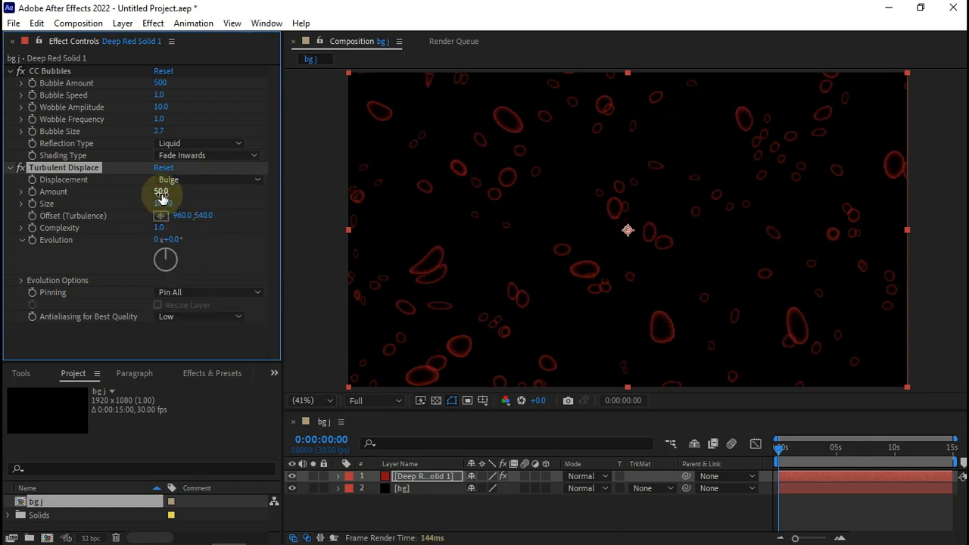
click(161, 194)
text(10)
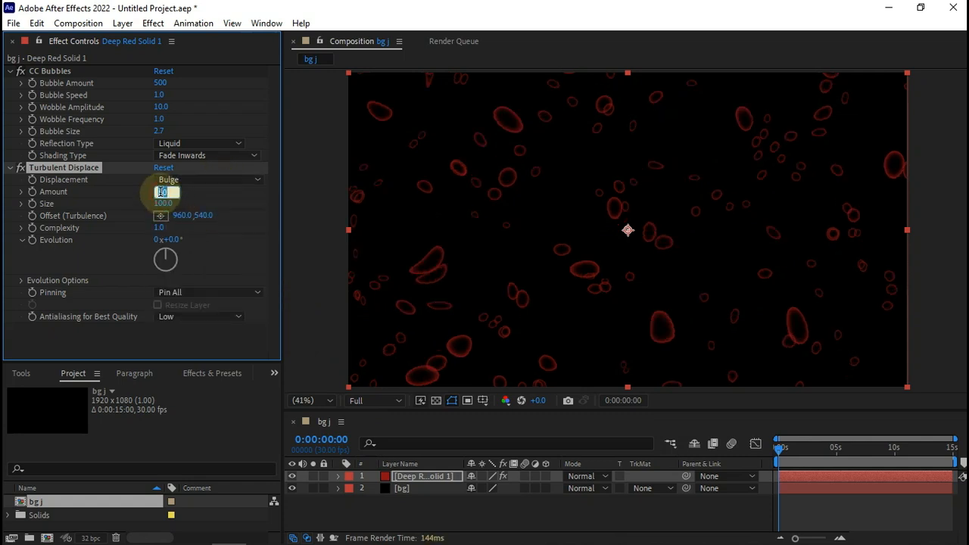
text(2)
key(Tab)
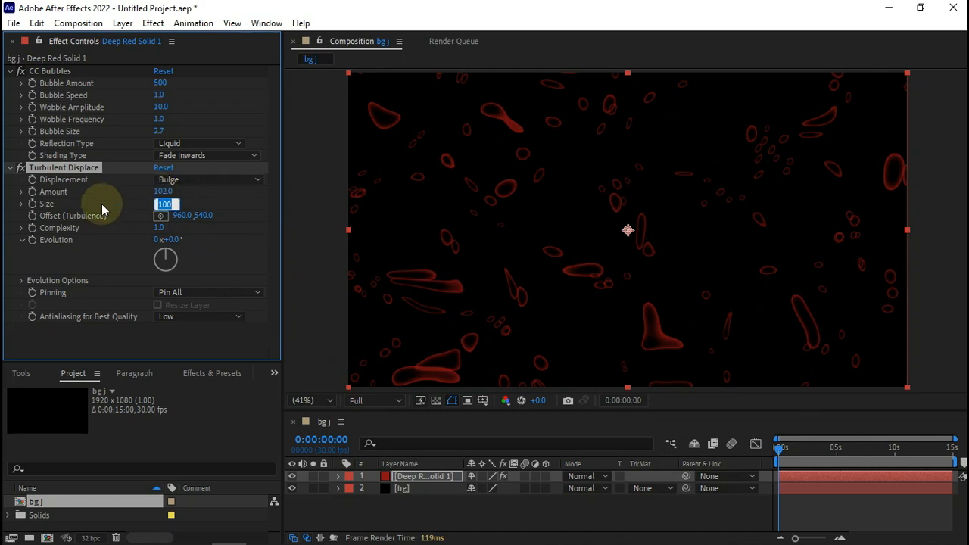
- Set the Turbulent Displace Size to 205 and Complexity to 5.7, and deselect the layer
text(205)
key(Tab)
key(Tab)
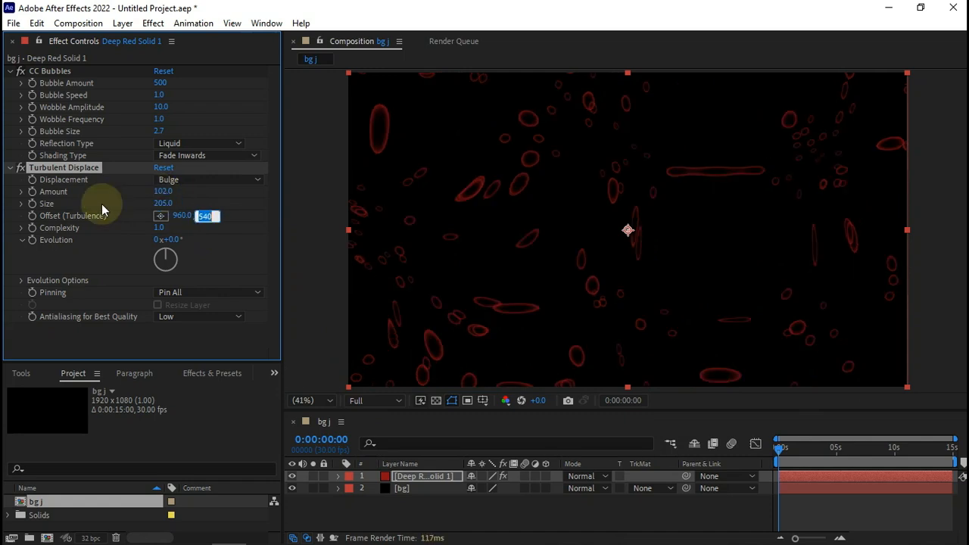
key(Tab)
text(5.7)
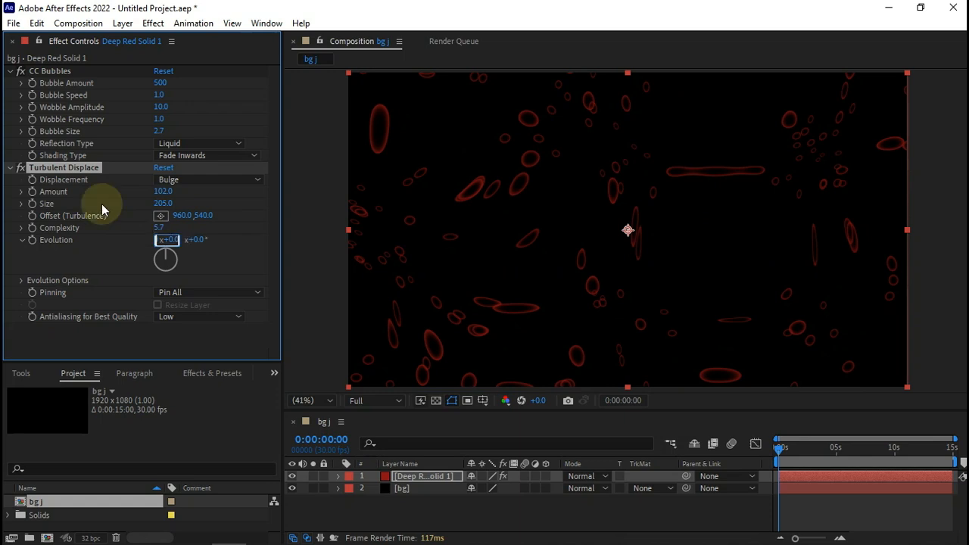
click(157, 239)
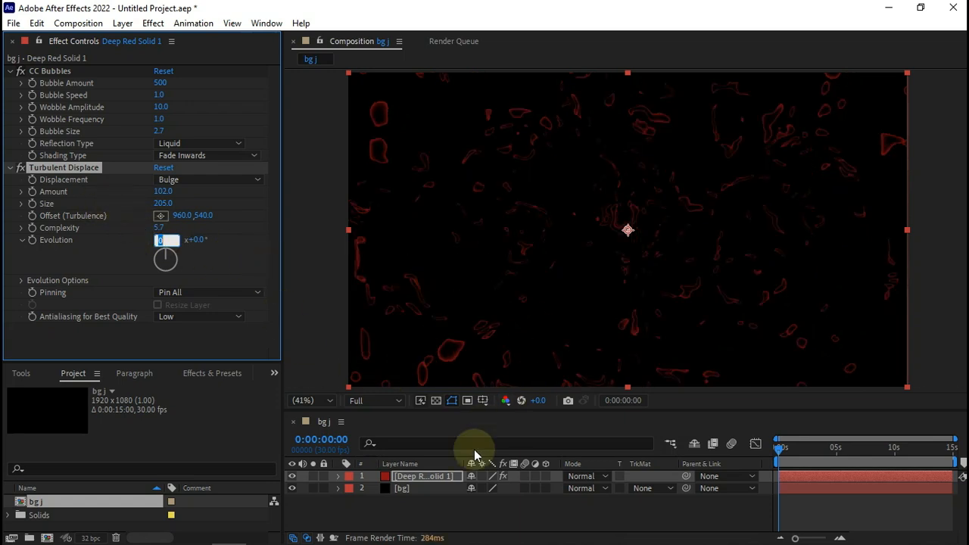
click(434, 515)
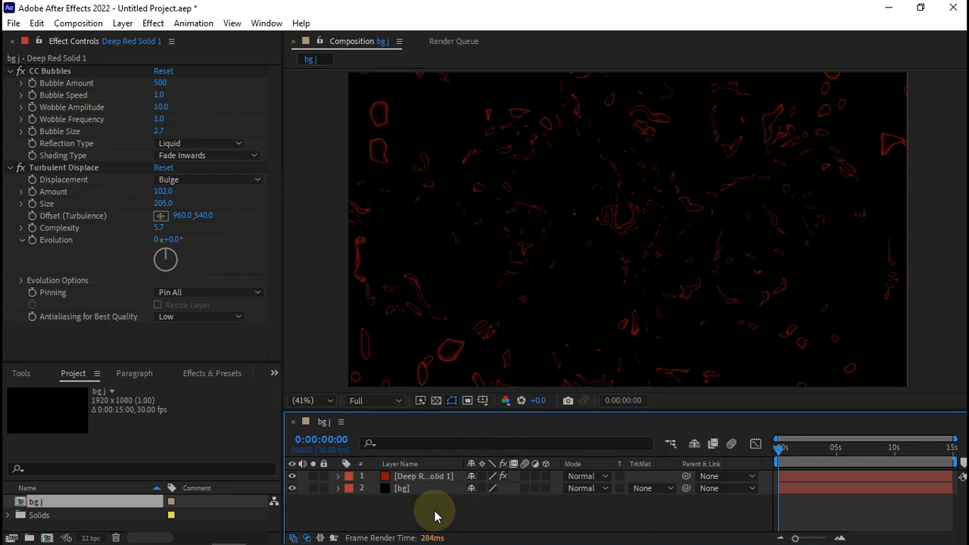
- Find the CC Vector Blur effect and apply it to the deep red solid layer
click(432, 488)
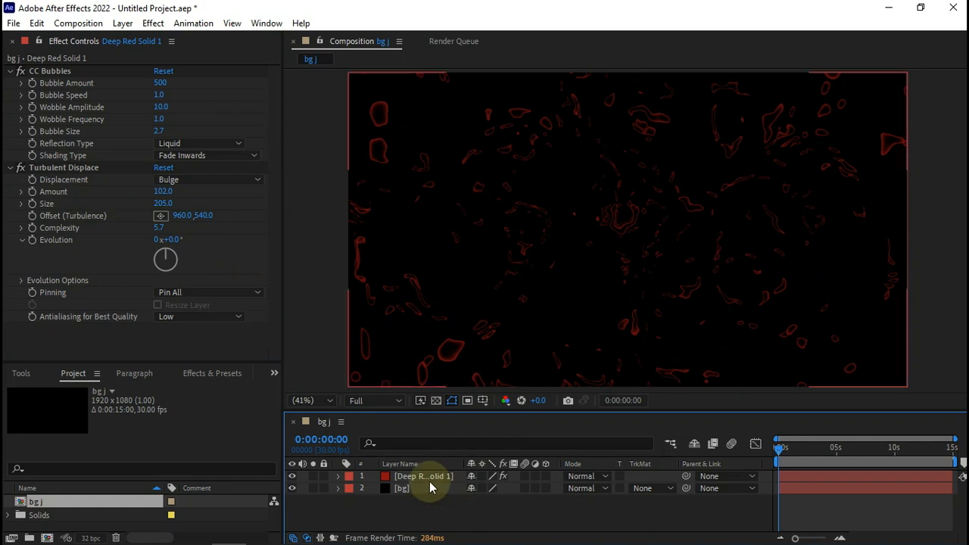
click(428, 477)
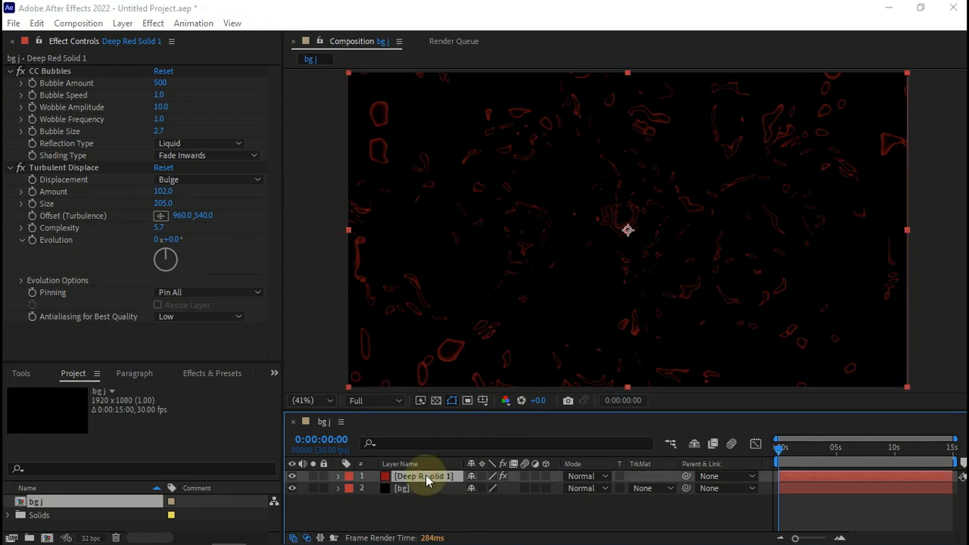
key(ctrl+space)
text(cc vec)
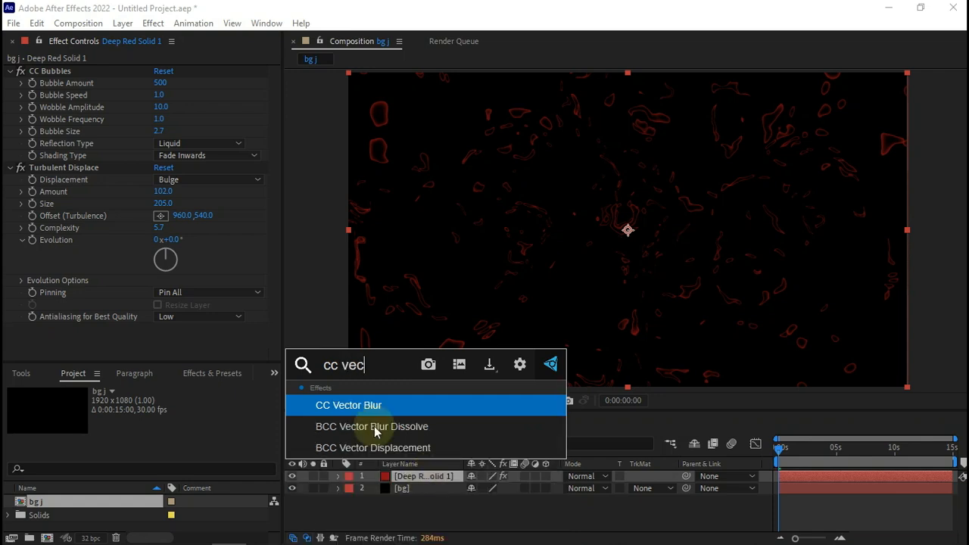
click(340, 406)
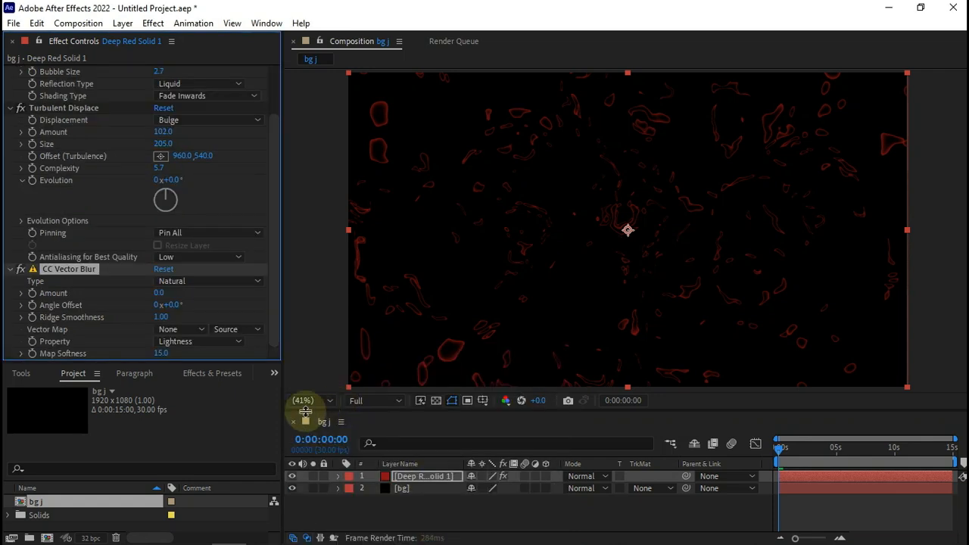
- Set the CC Vector Blur Amount to 17 and its Ridge Smoothness to 5
click(159, 292)
text(17)
key(Return)
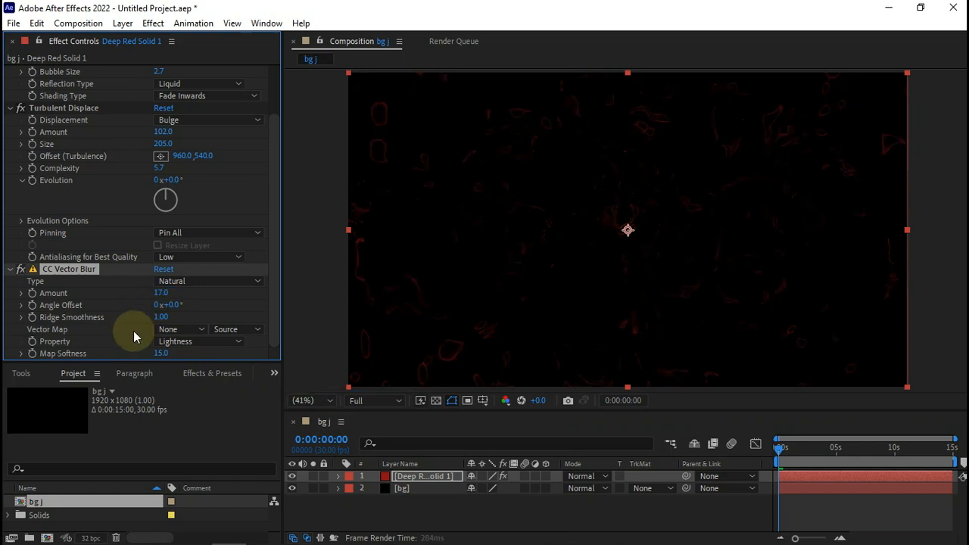
click(159, 317)
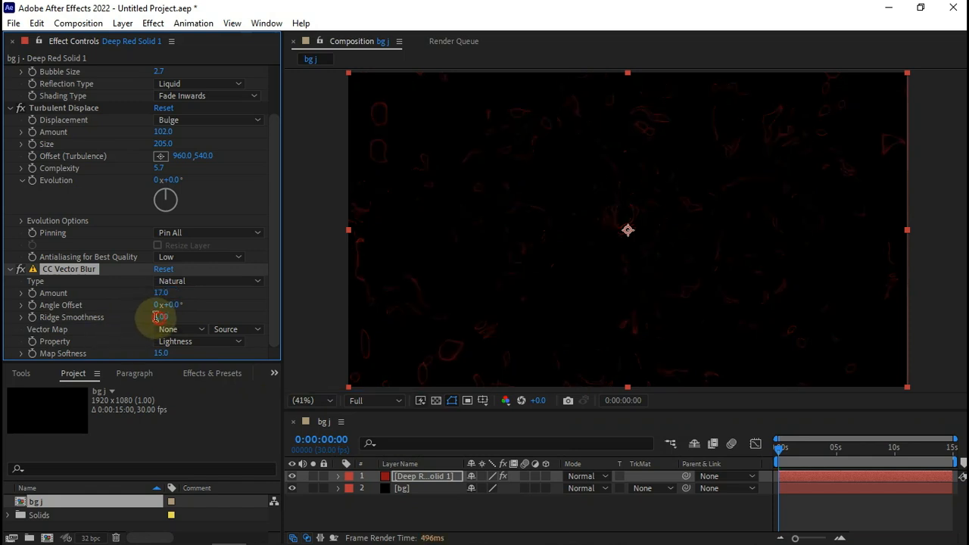
text(5)
click(109, 343)
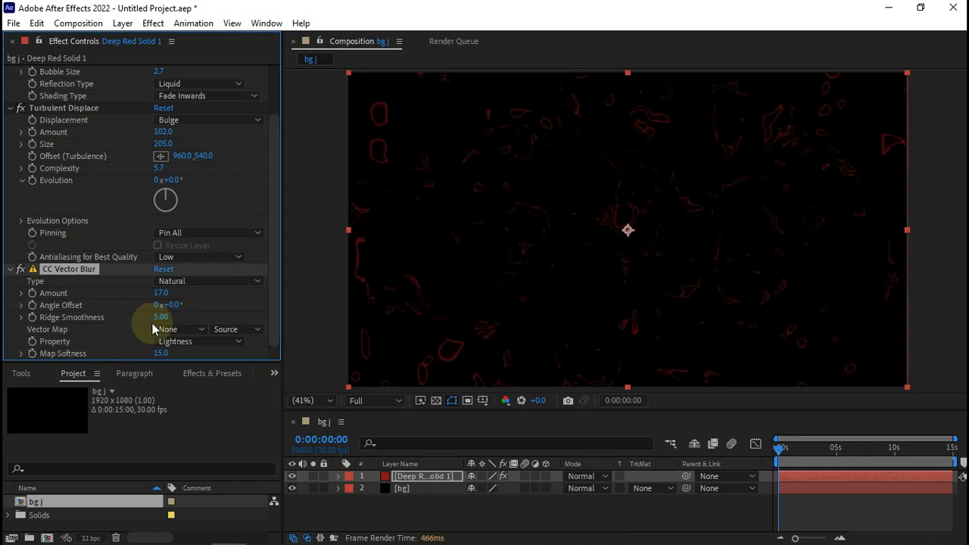
- Create a second deep red solid layer at 1920 x 1080 px above the first one
right_click(419, 503)
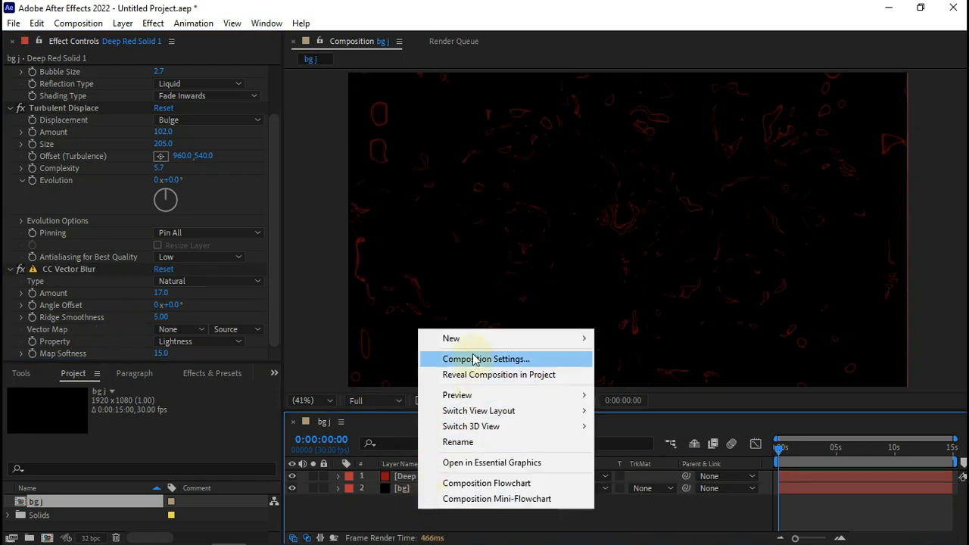
mouse_move(526, 338)
click(657, 375)
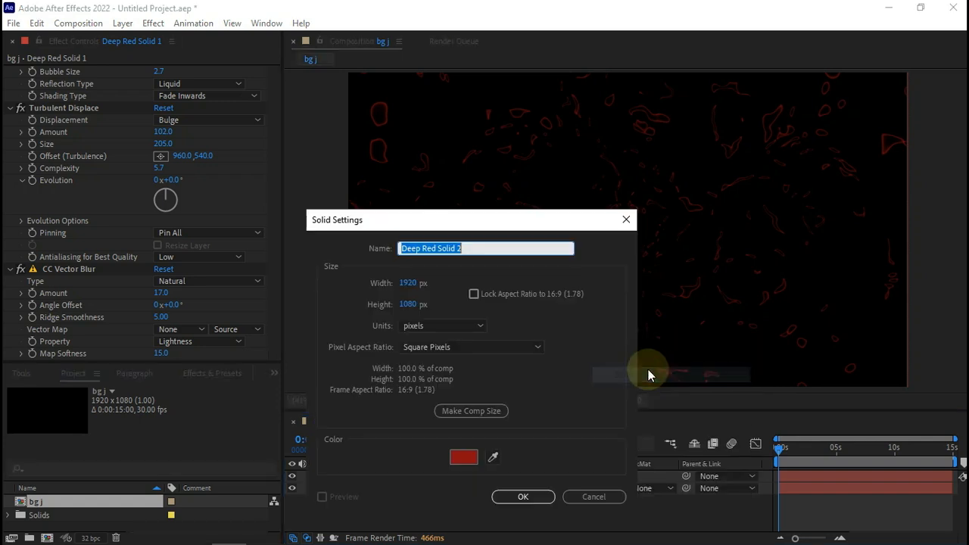
click(530, 497)
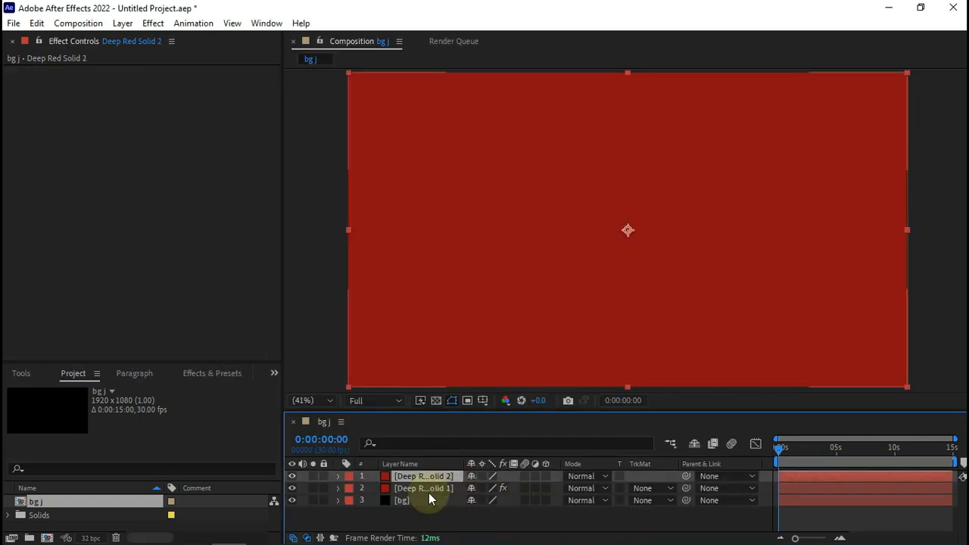
- Find the CC Bubbles effect and apply it to the second deep red solid
key(ctrl+space)
text(cc)
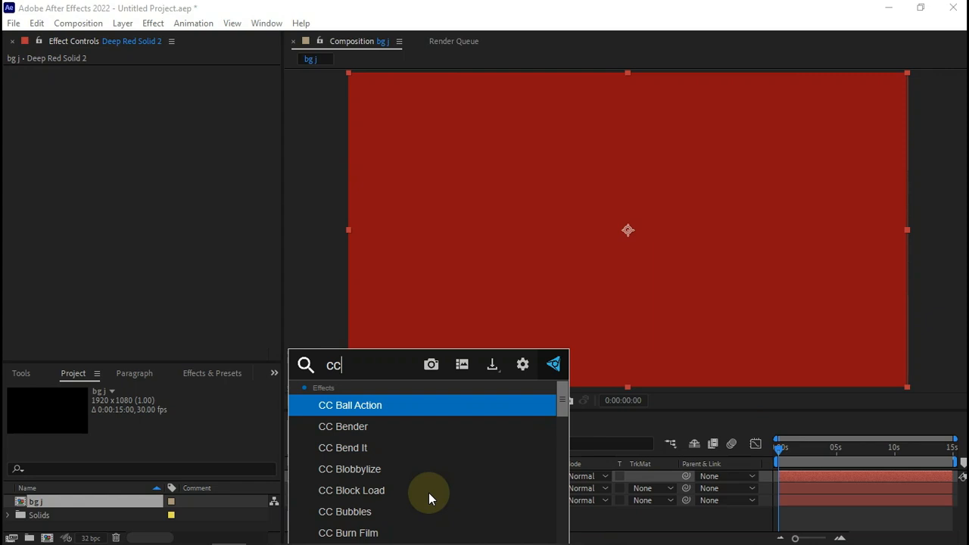
text( bu)
click(388, 411)
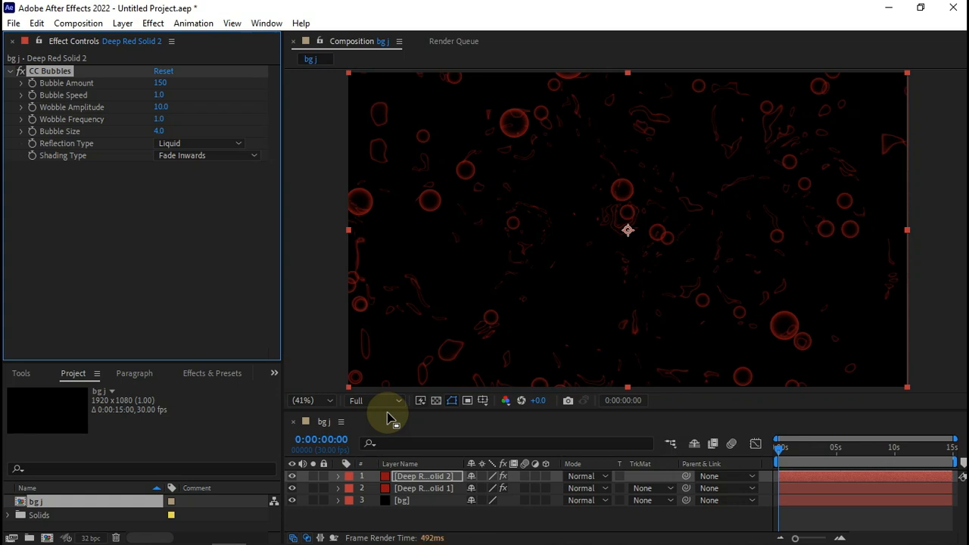
- Check the first deep red solid's effect settings and set the second solid's CC Bubbles Bubble Amount to 362
click(400, 490)
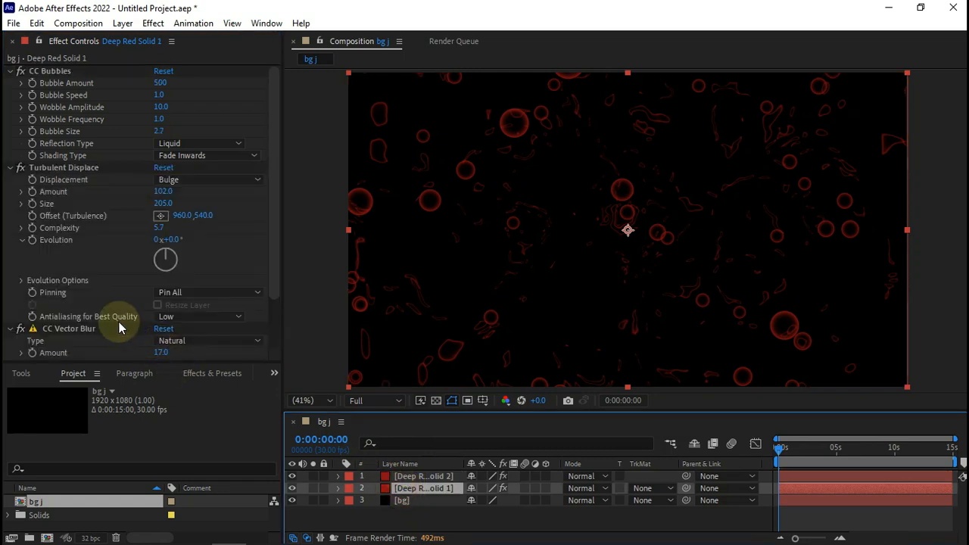
scroll(119, 327, down, 3)
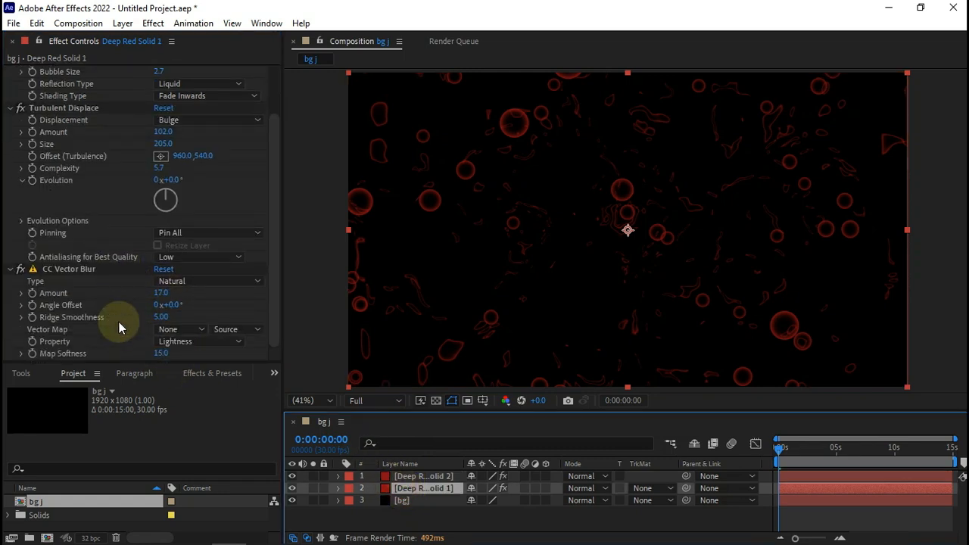
scroll(119, 321, up, 3)
click(431, 476)
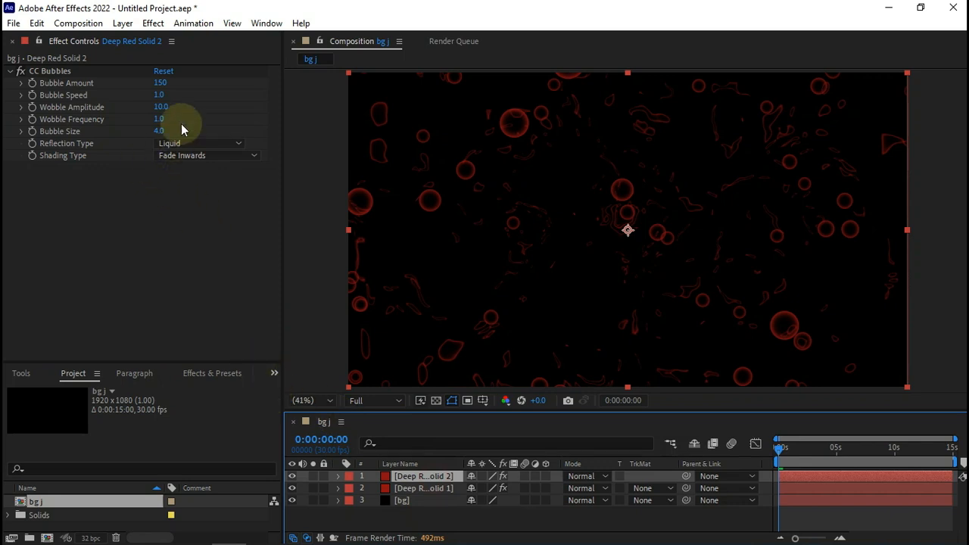
click(160, 83)
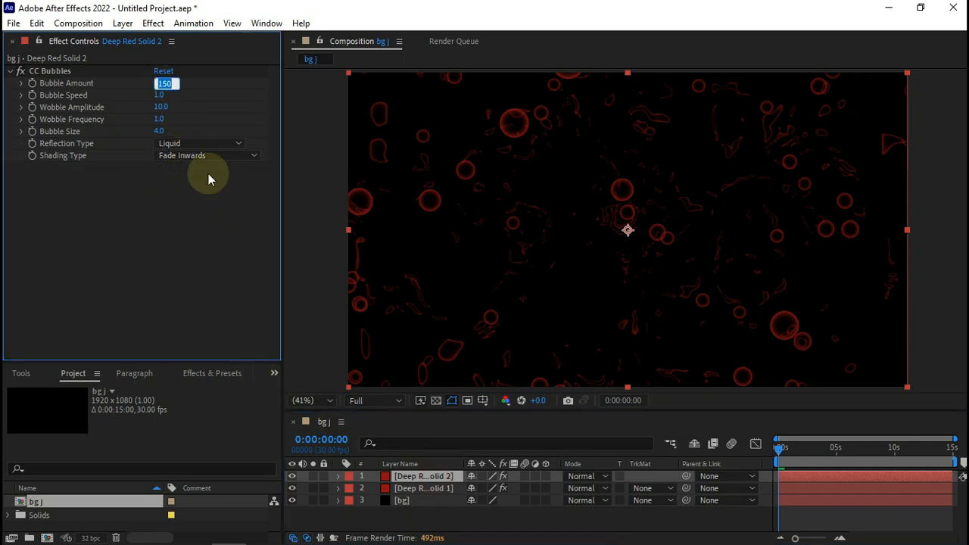
text(362)
key(Tab)
key(Tab)
key(Tab)
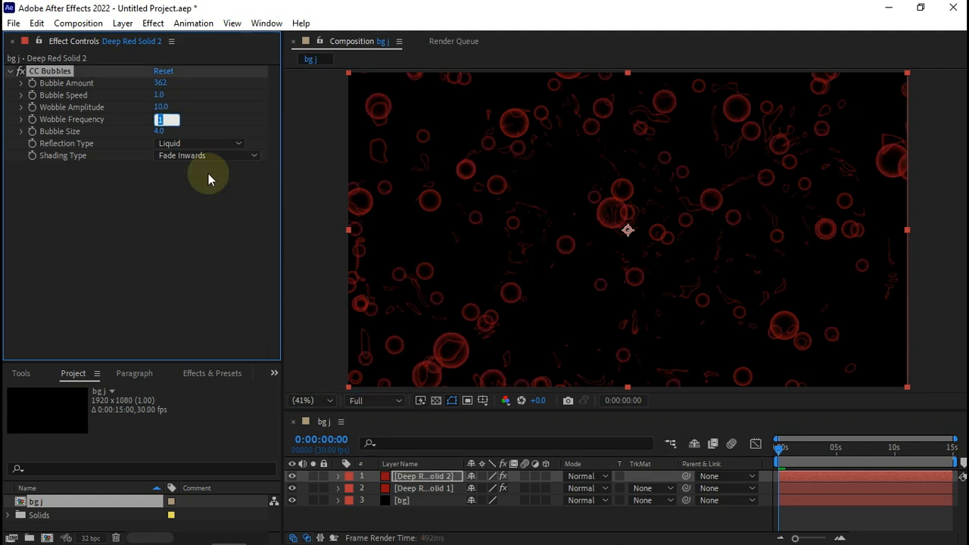
- Set the second solid's CC Bubbles Bubble Size to 2 and its Shading Type to None
key(Tab)
text(2)
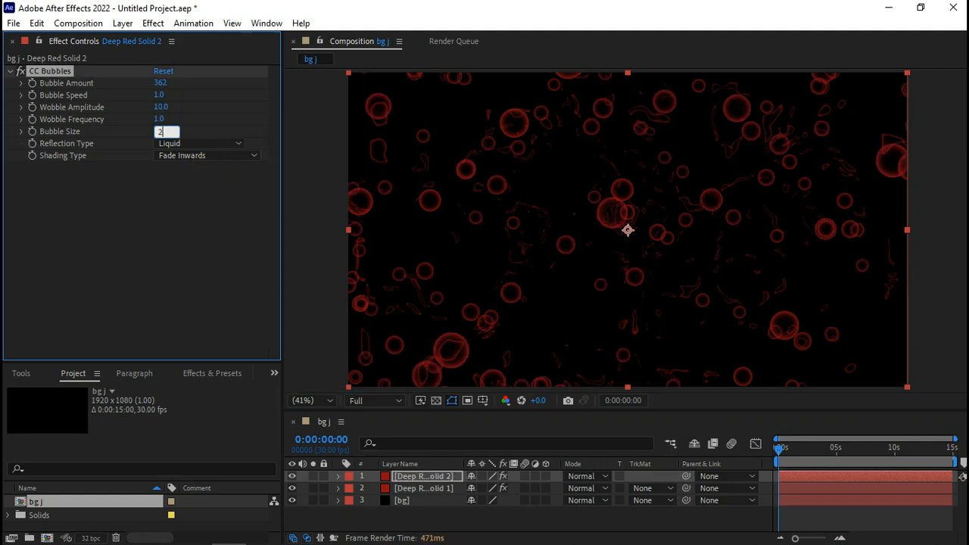
key(Return)
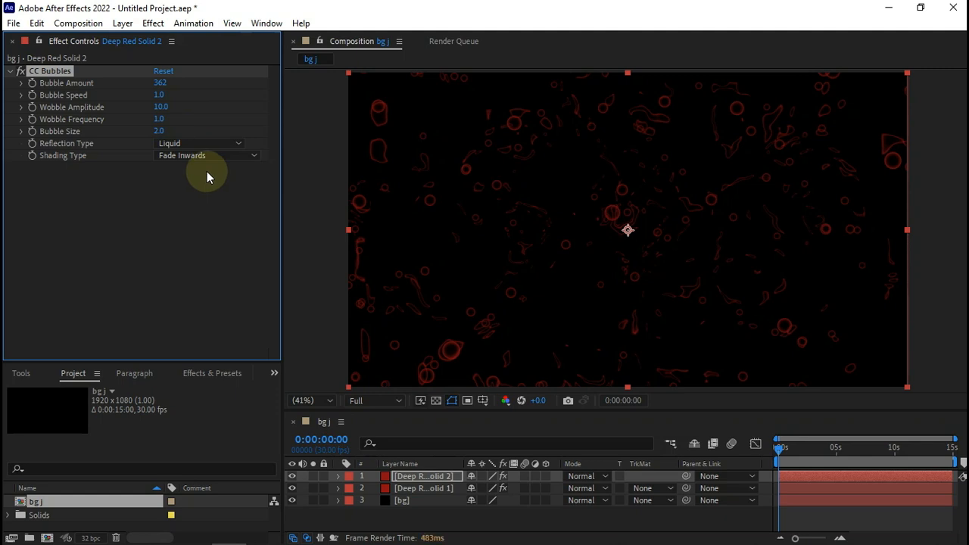
click(208, 156)
click(196, 172)
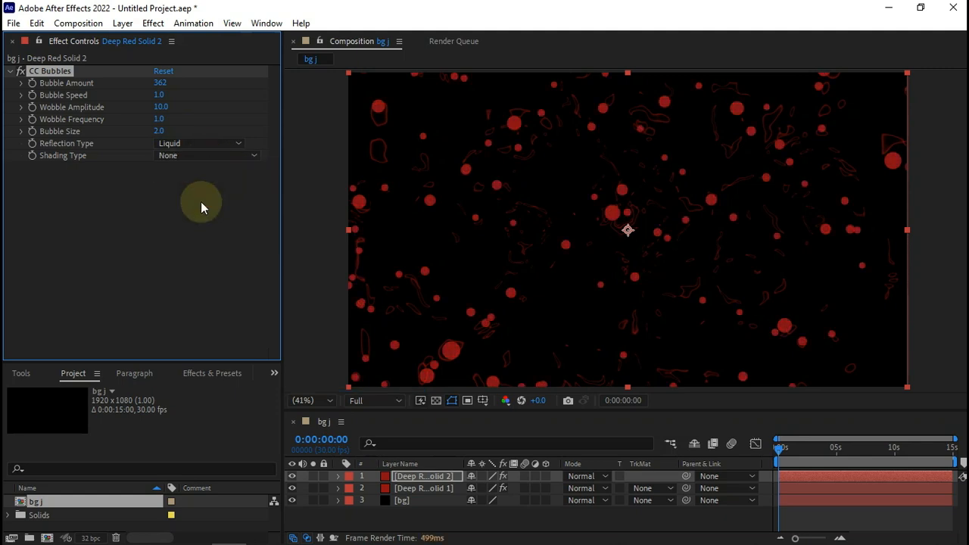
- Find the CC Vector Blur effect and apply it to the second deep red solid
key(ctrl+space)
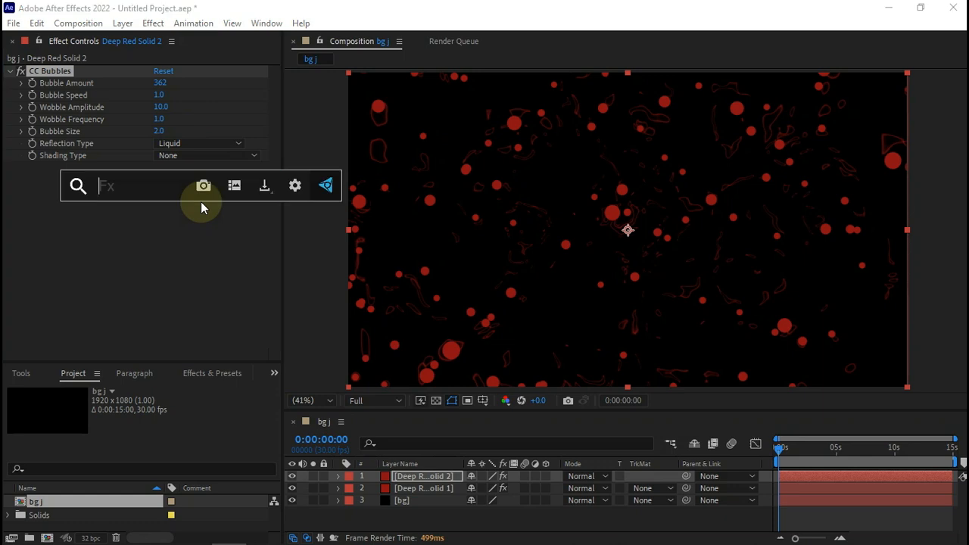
text(cc vect)
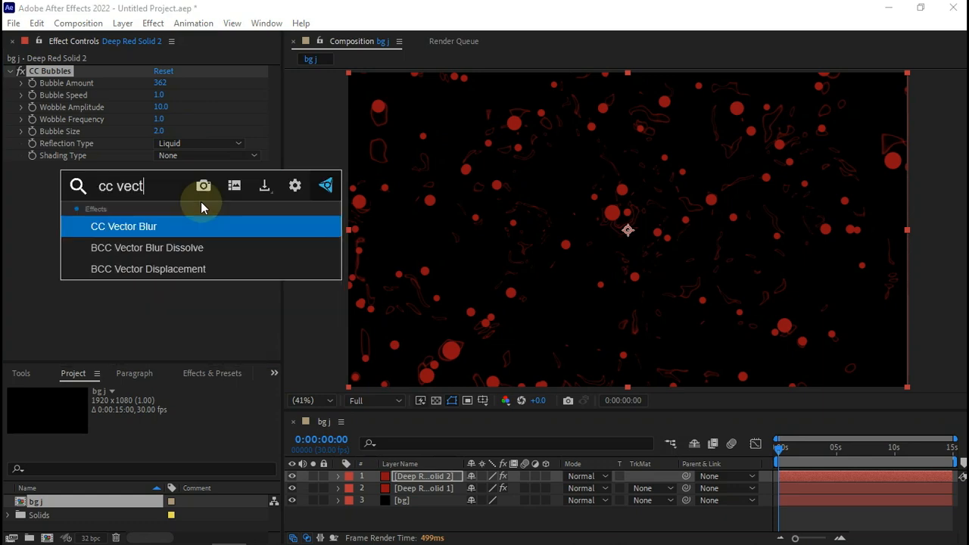
click(169, 229)
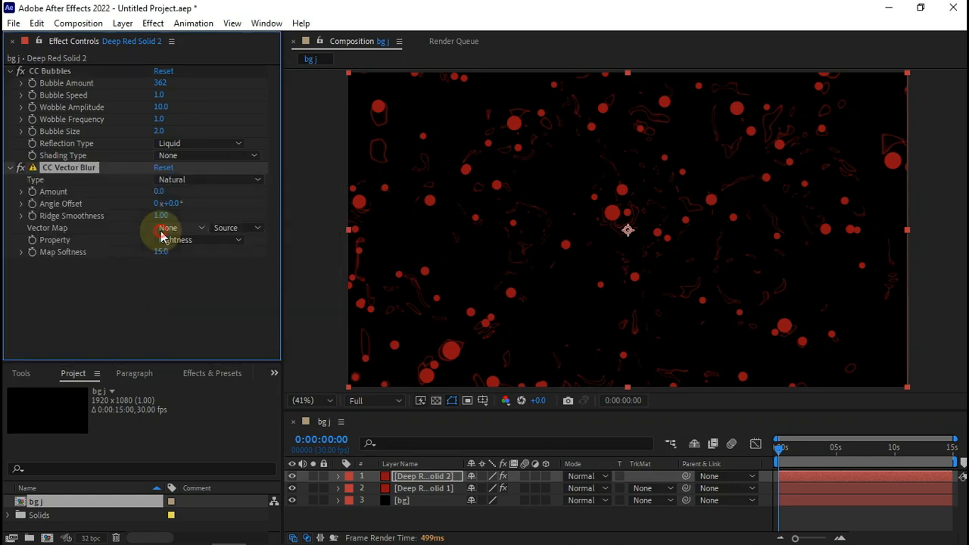
- Set the second solid's CC Vector Blur to Amount 17, Ridge Smoothness 4.8 and Type Direction Fading
click(158, 192)
text(17)
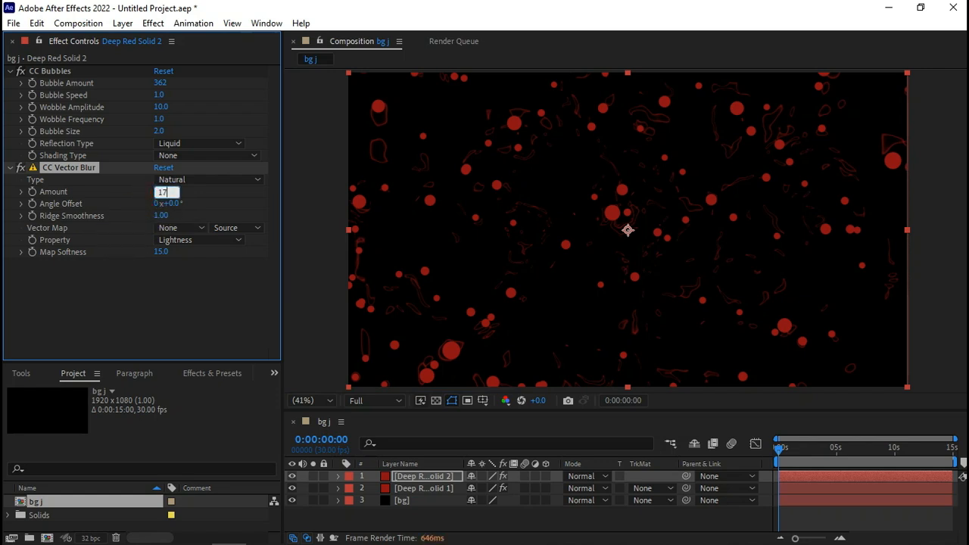
key(Tab)
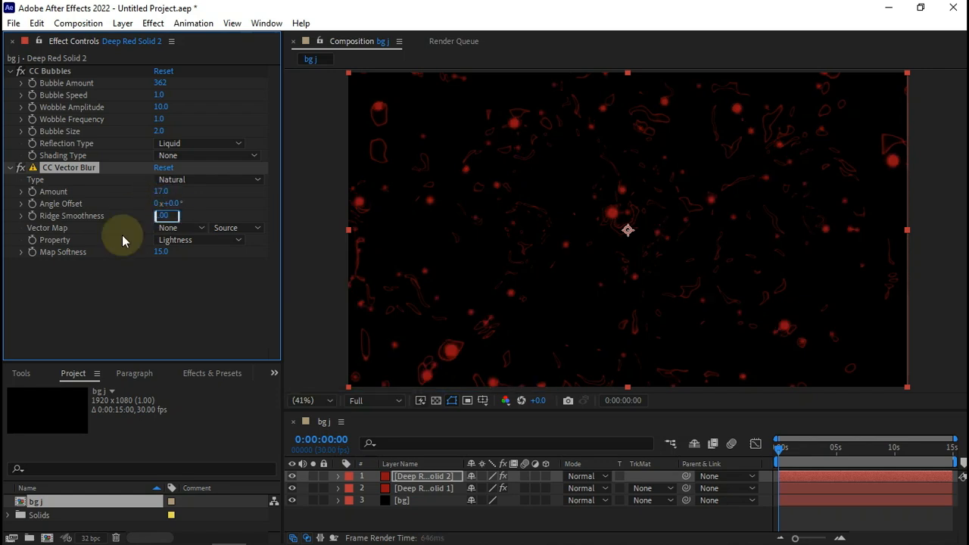
text(4.8)
key(Return)
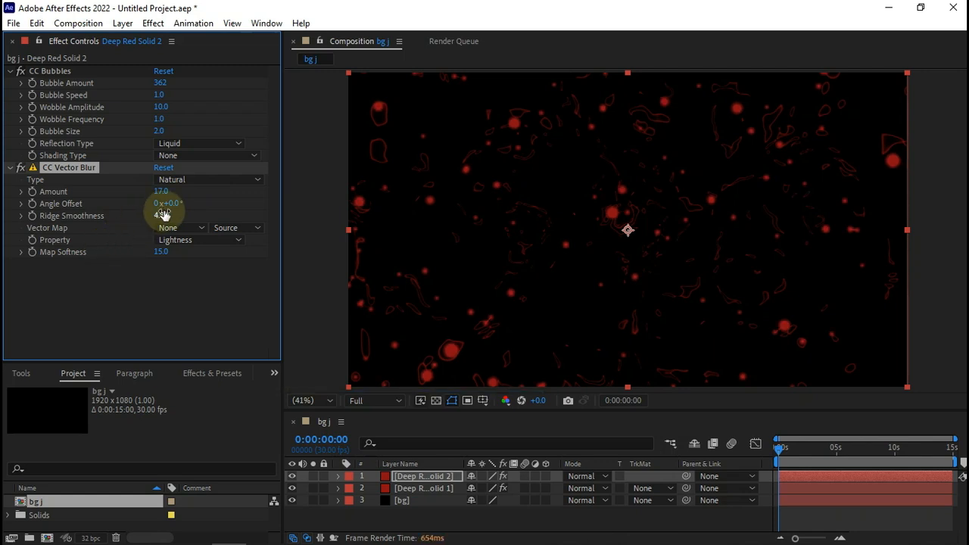
click(208, 180)
click(212, 258)
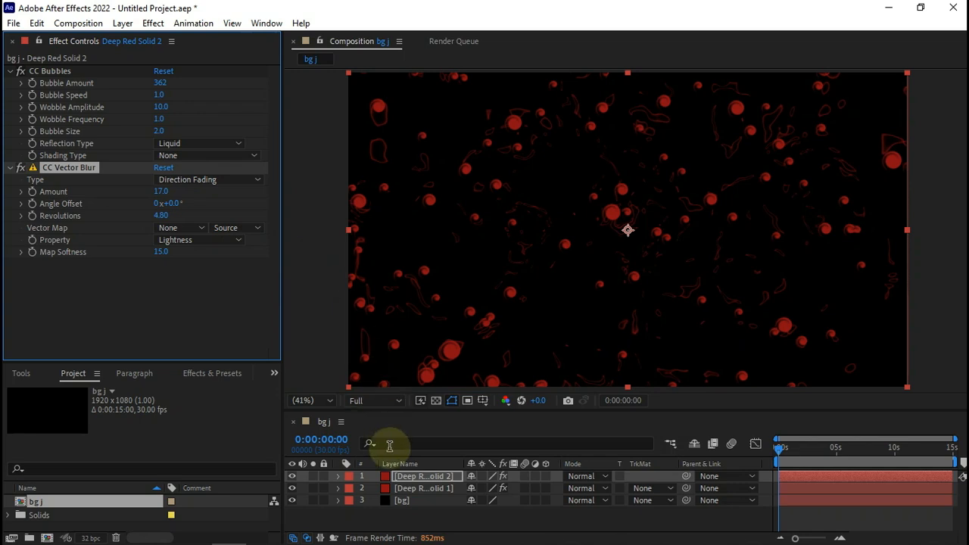
- Change the first deep red solid's CC Vector Blur Type to Direction Fading and reselect the second solid
click(403, 490)
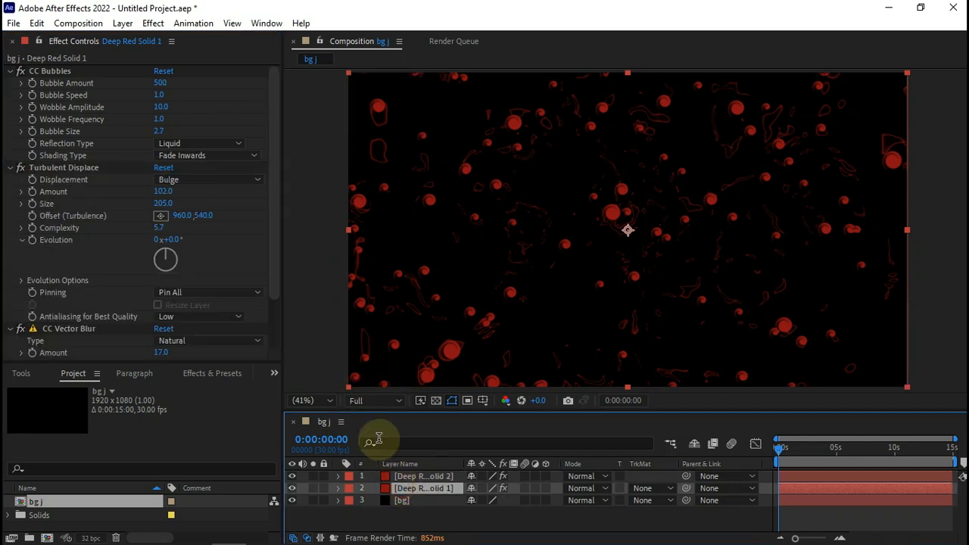
scroll(132, 311, down, 2)
scroll(132, 305, down, 1)
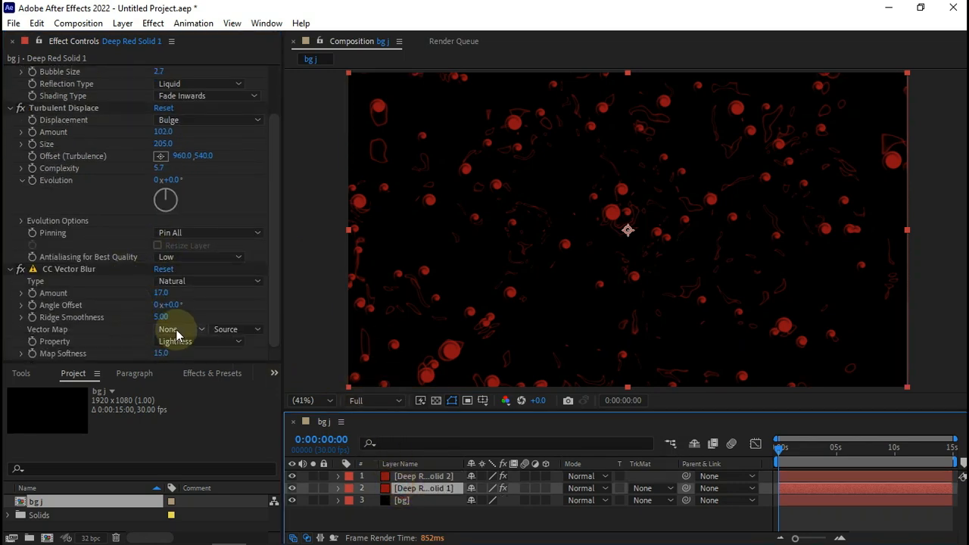
click(162, 284)
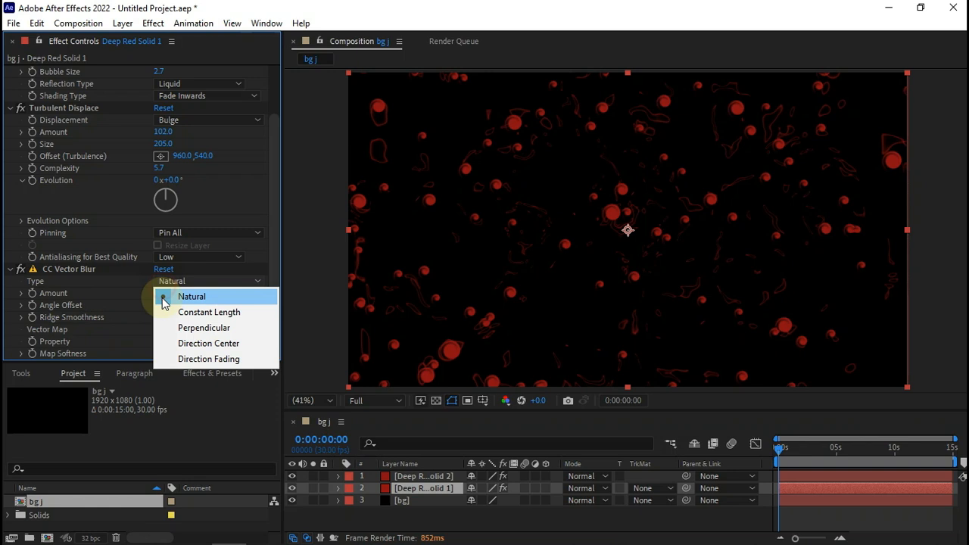
click(181, 358)
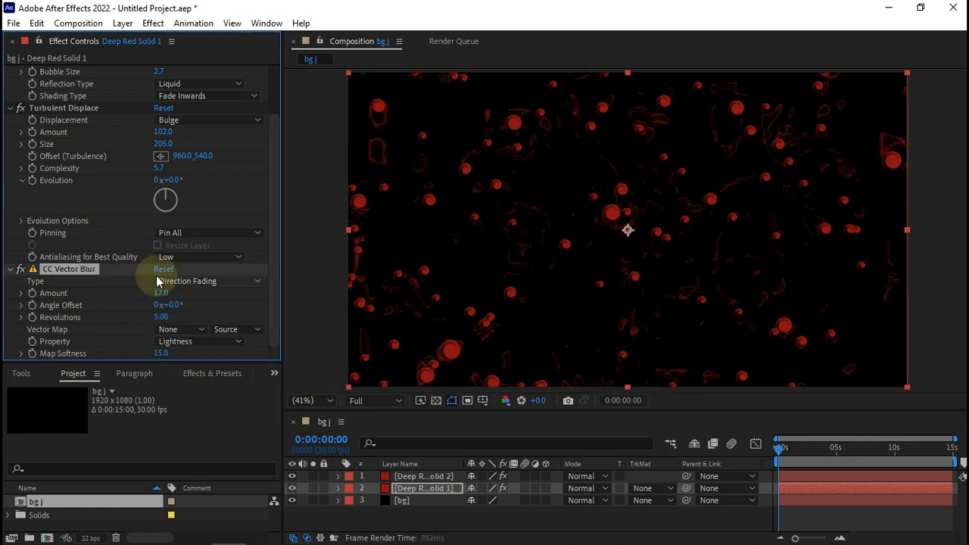
click(424, 476)
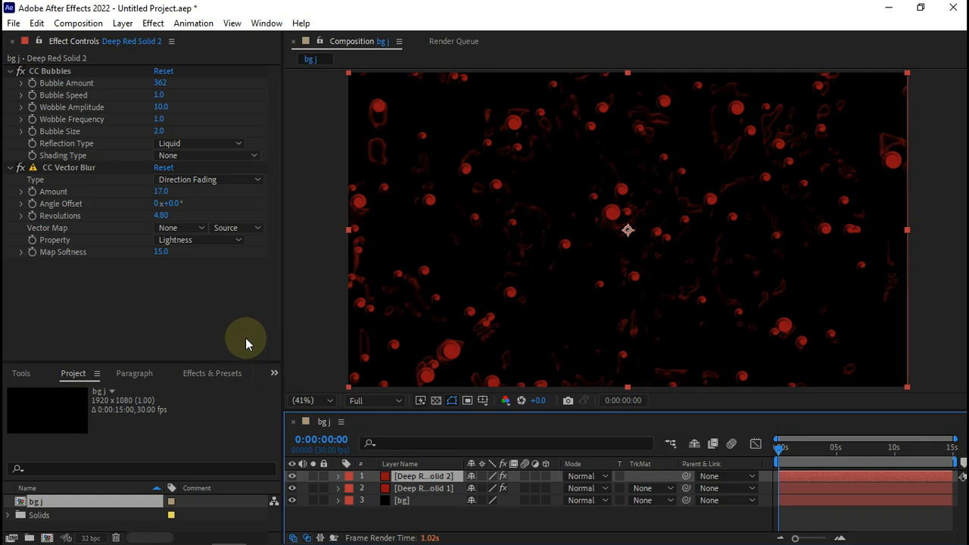
- Add a new adjustment layer above both deep red solids
right_click(379, 517)
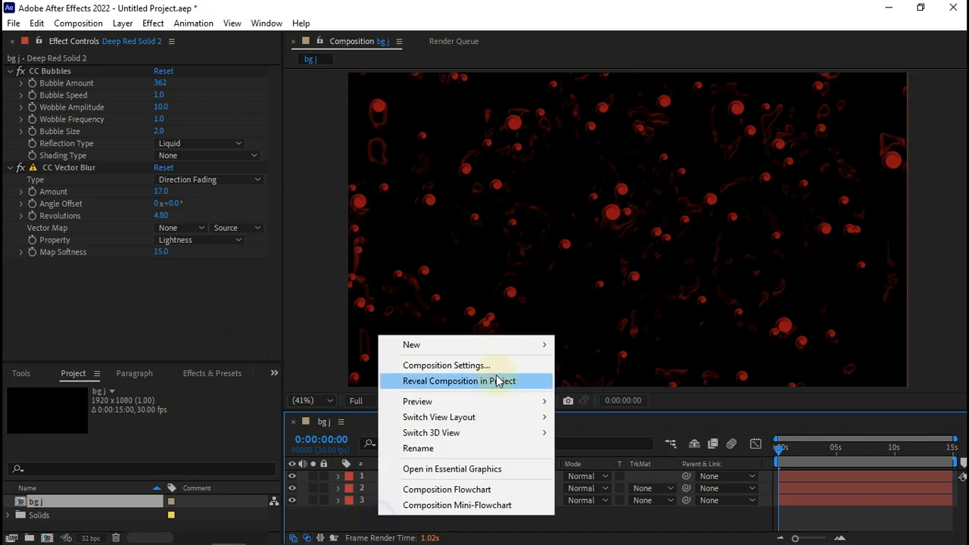
mouse_move(496, 348)
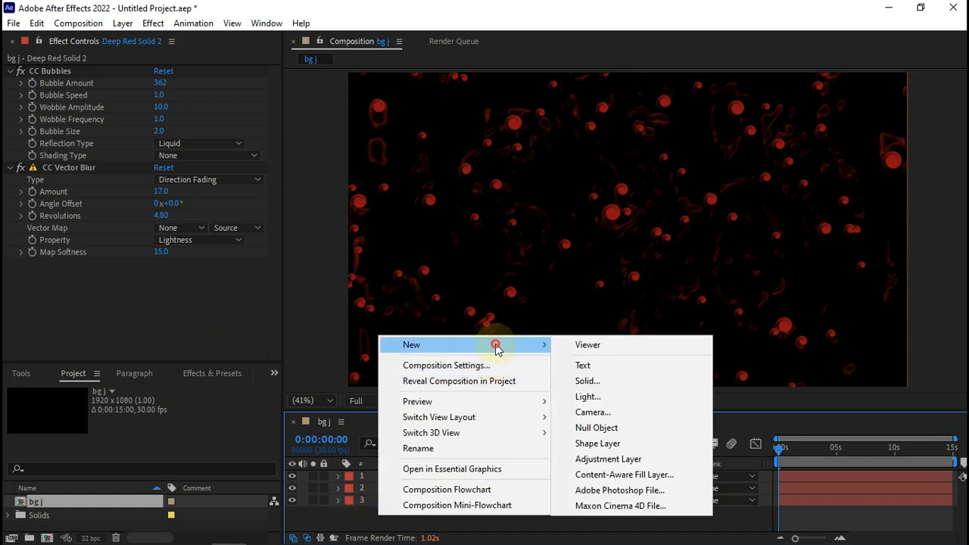
click(589, 459)
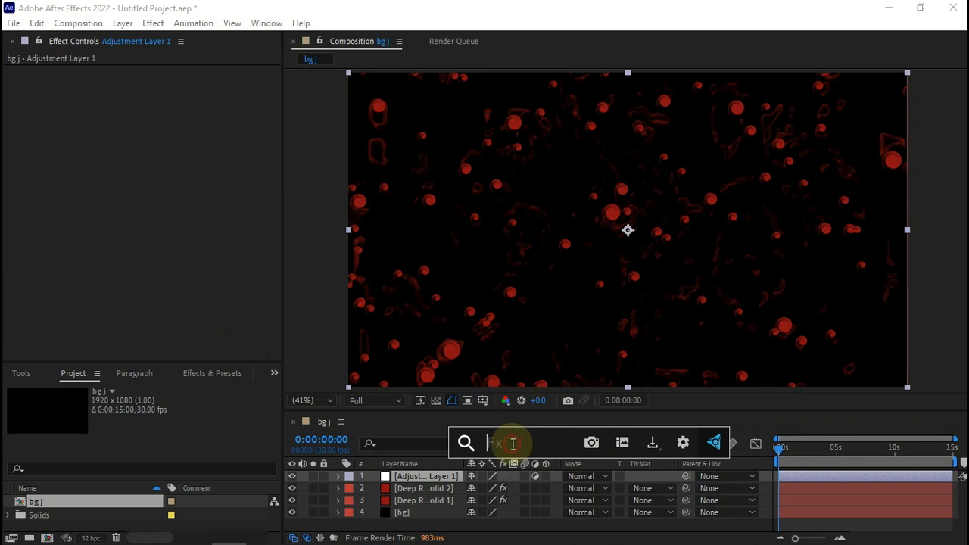
- Apply the Deep Glow effect to the adjustment layer and set its Blend Mode to Add
text(deep)
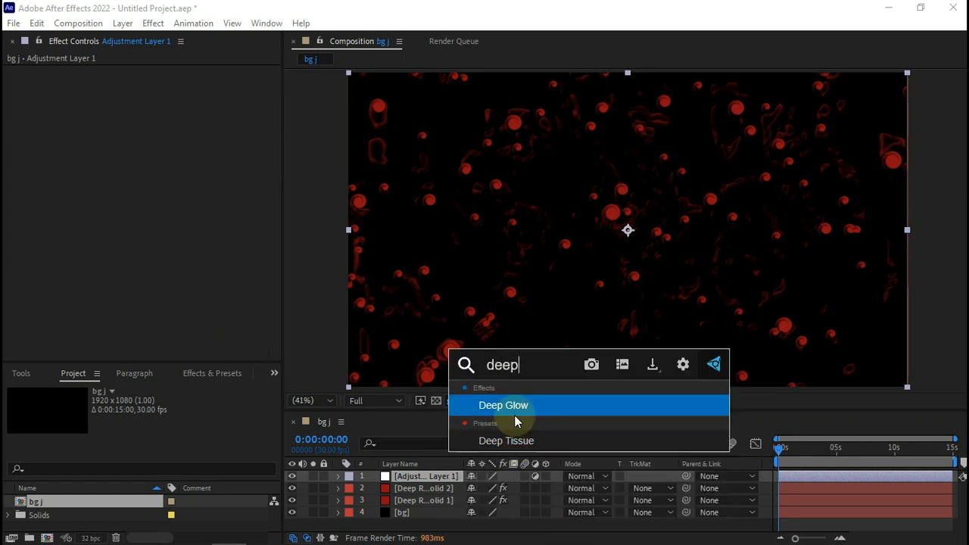
click(515, 413)
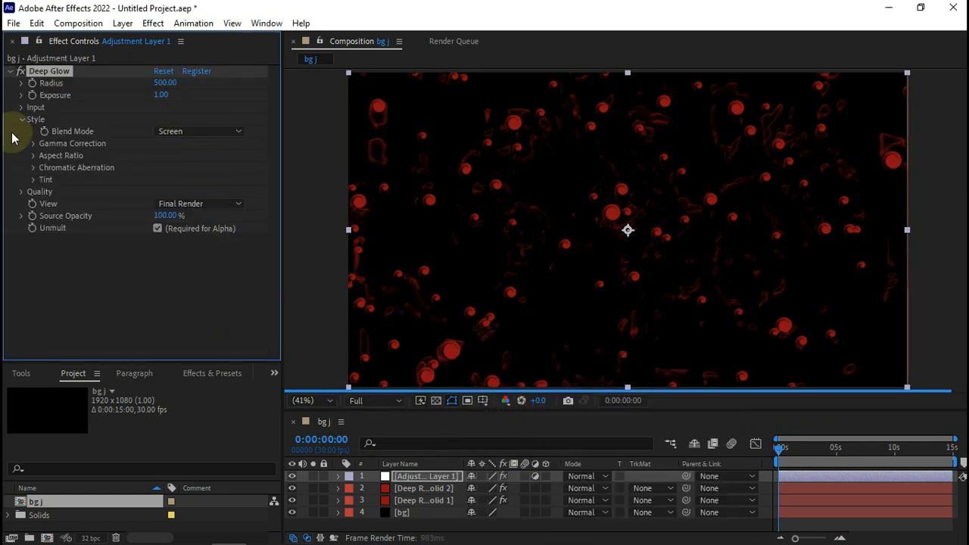
click(194, 133)
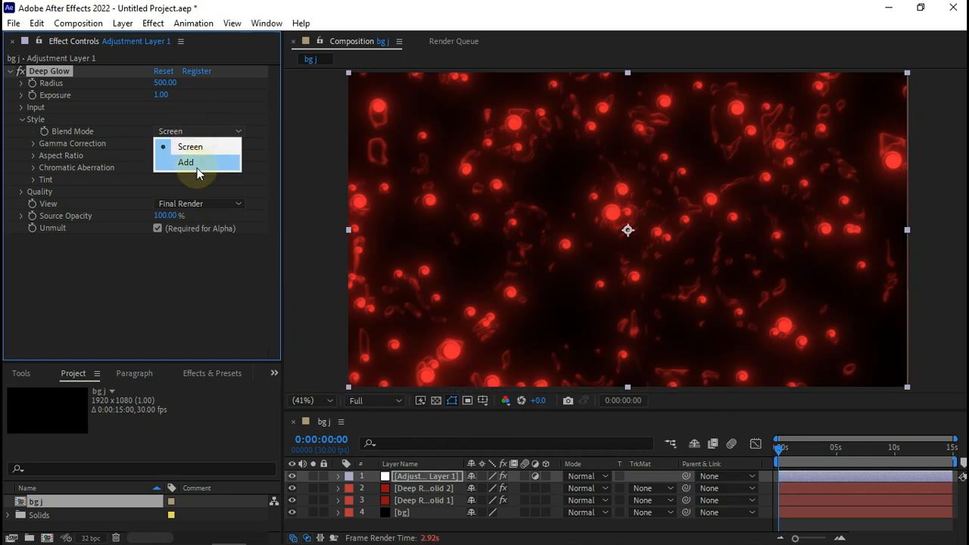
click(193, 166)
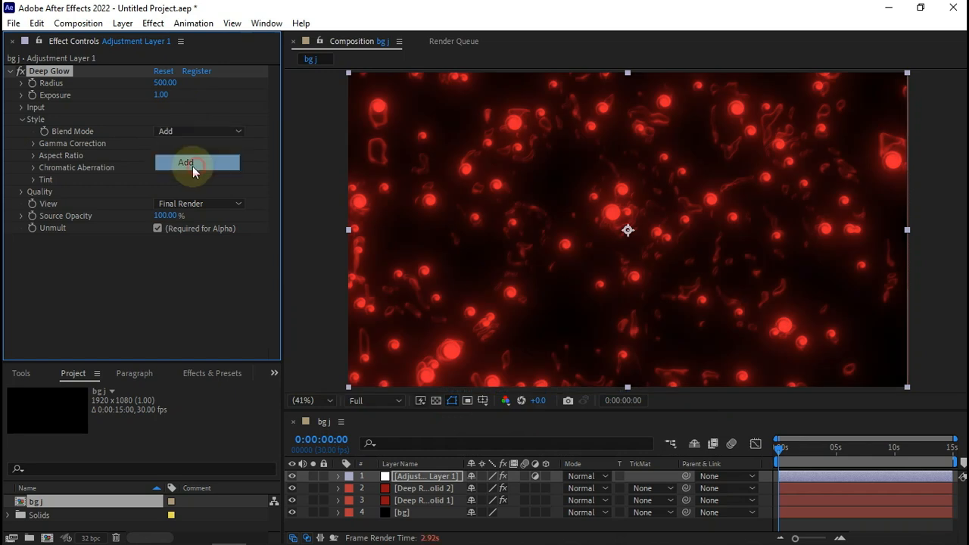
- Set Deep Glow's input Threshold to 47% on the adjustment layer
click(23, 107)
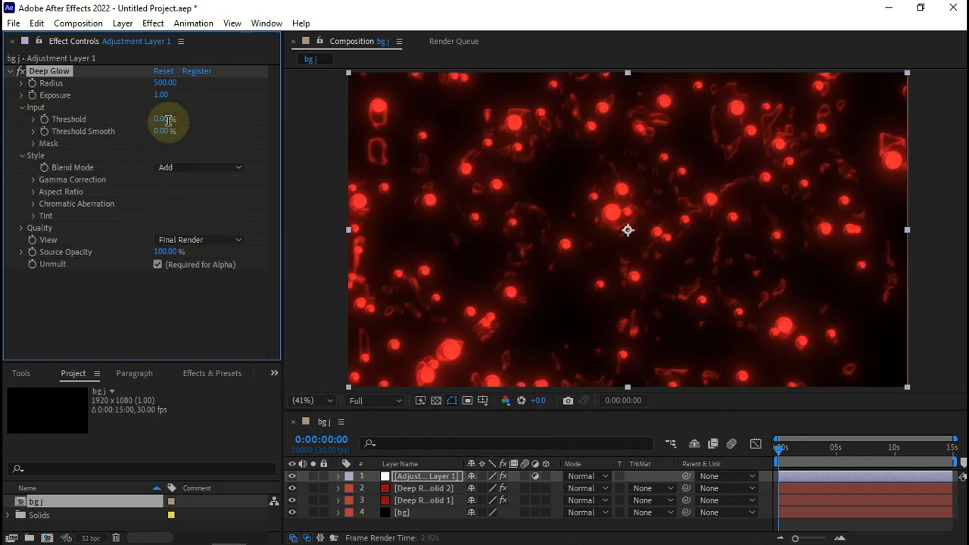
click(161, 119)
text(47)
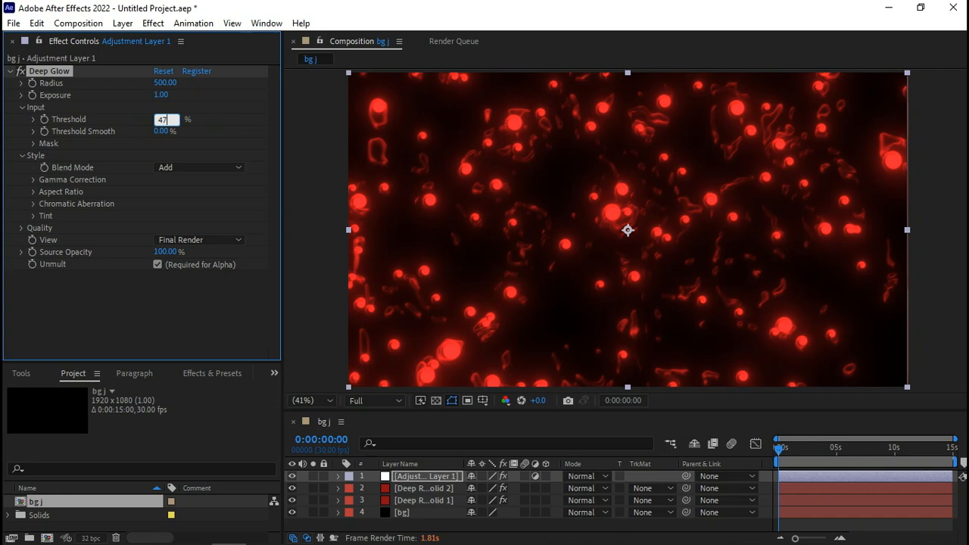
key(Return)
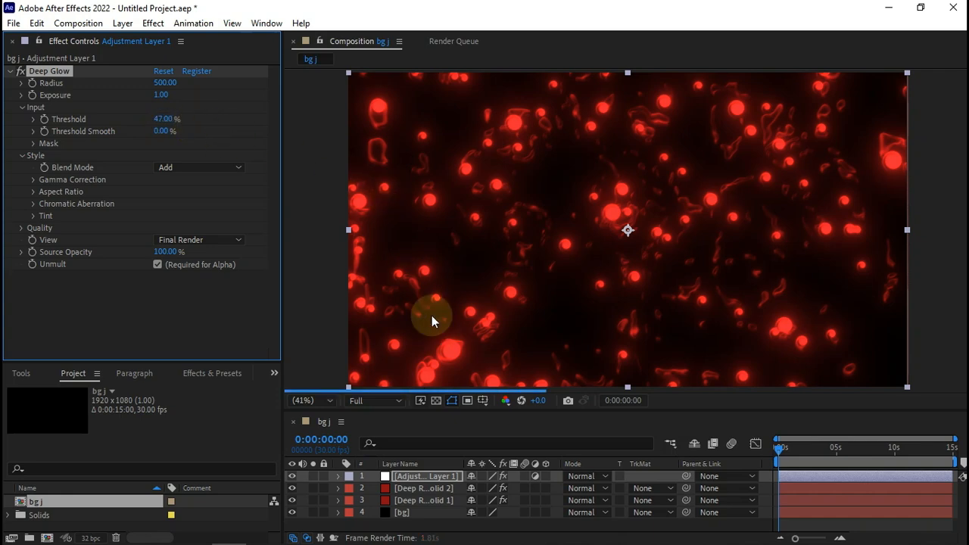
- Add a second adjustment layer above the one carrying Deep Glow
right_click(419, 528)
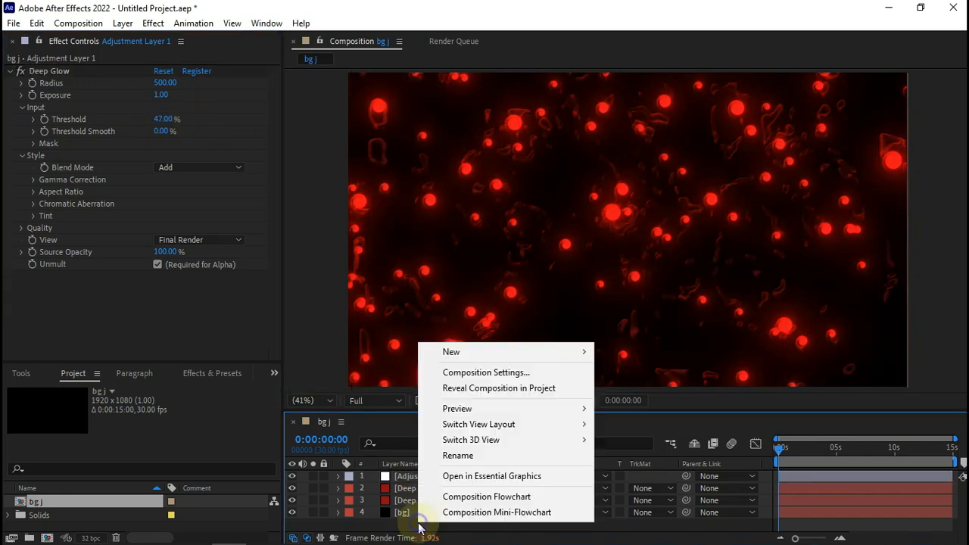
mouse_move(498, 353)
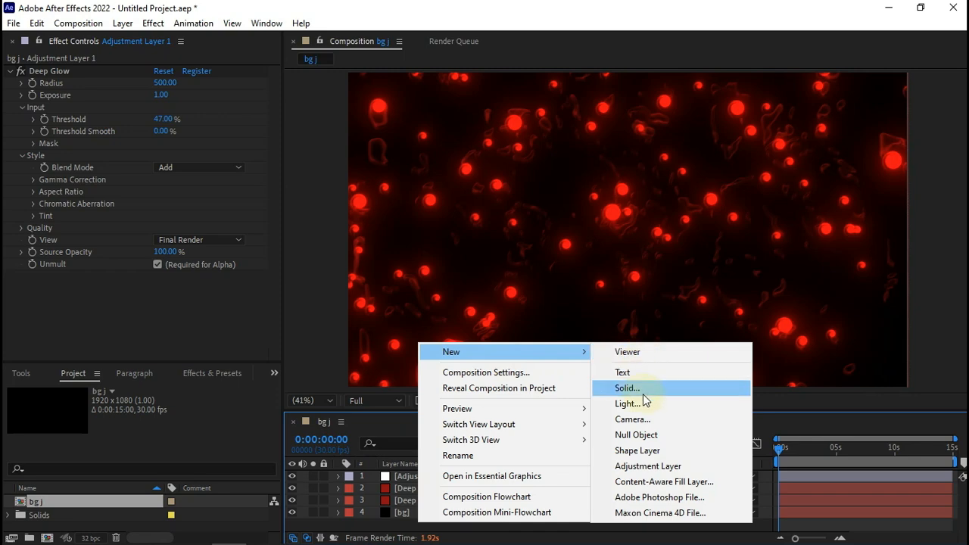
click(649, 469)
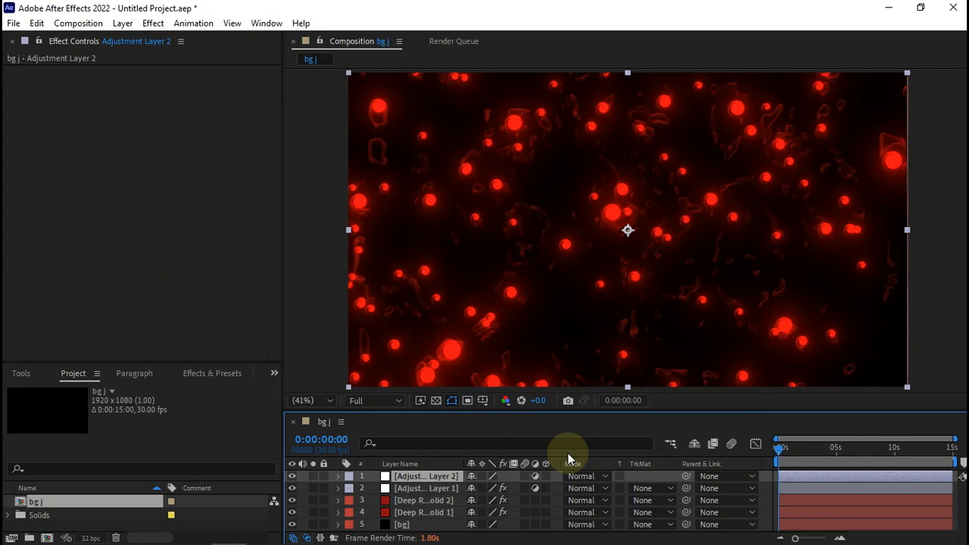
- Find the uni.Finisher effect and apply it to the second adjustment layer
key(ctrl+space)
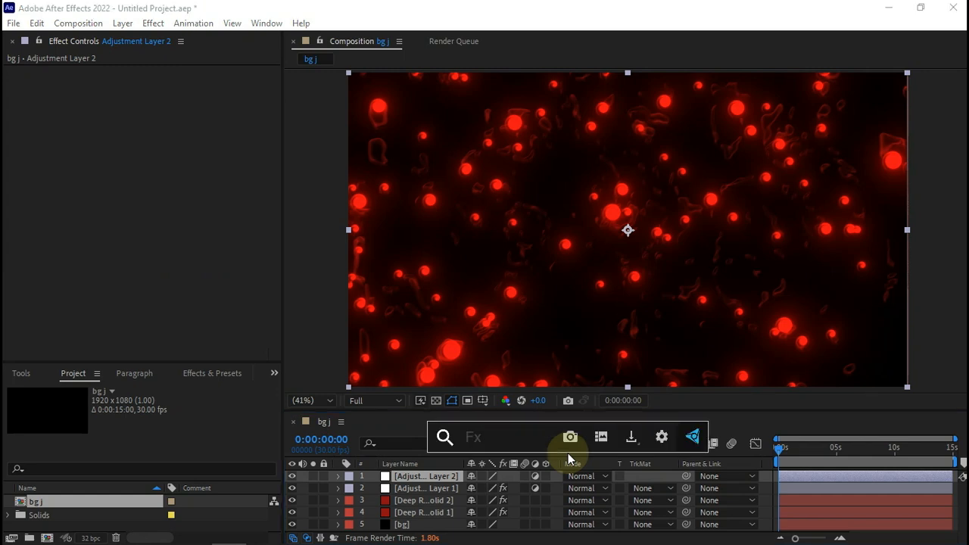
text(finis)
key(Return)
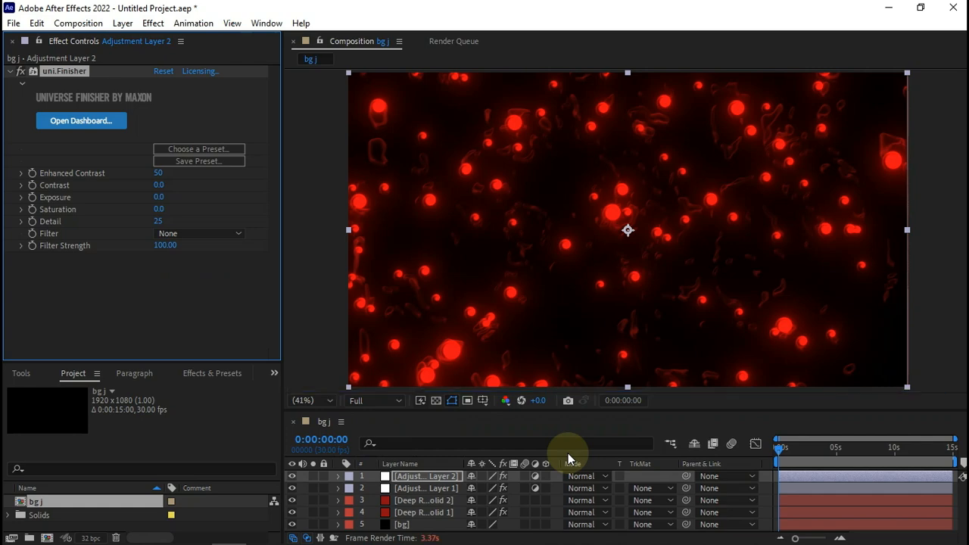
key(slash)
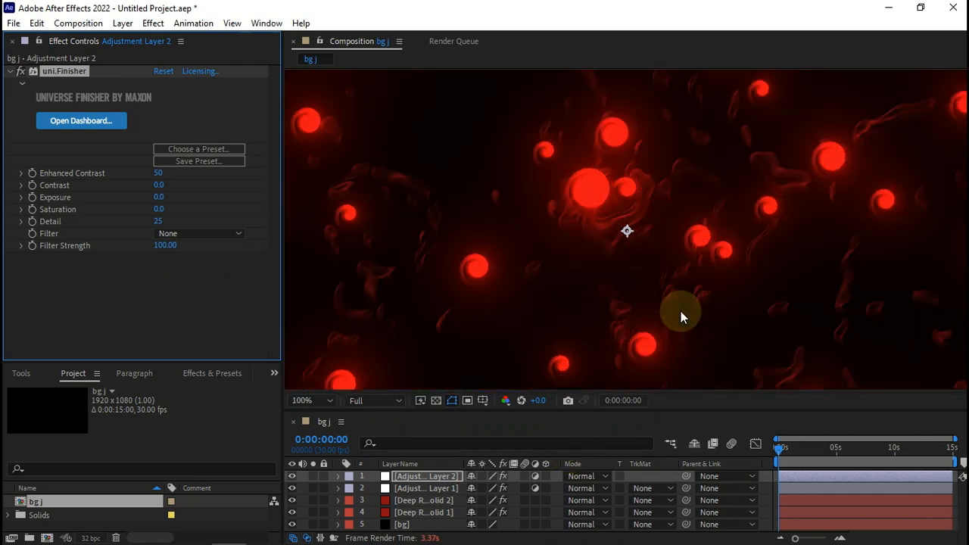